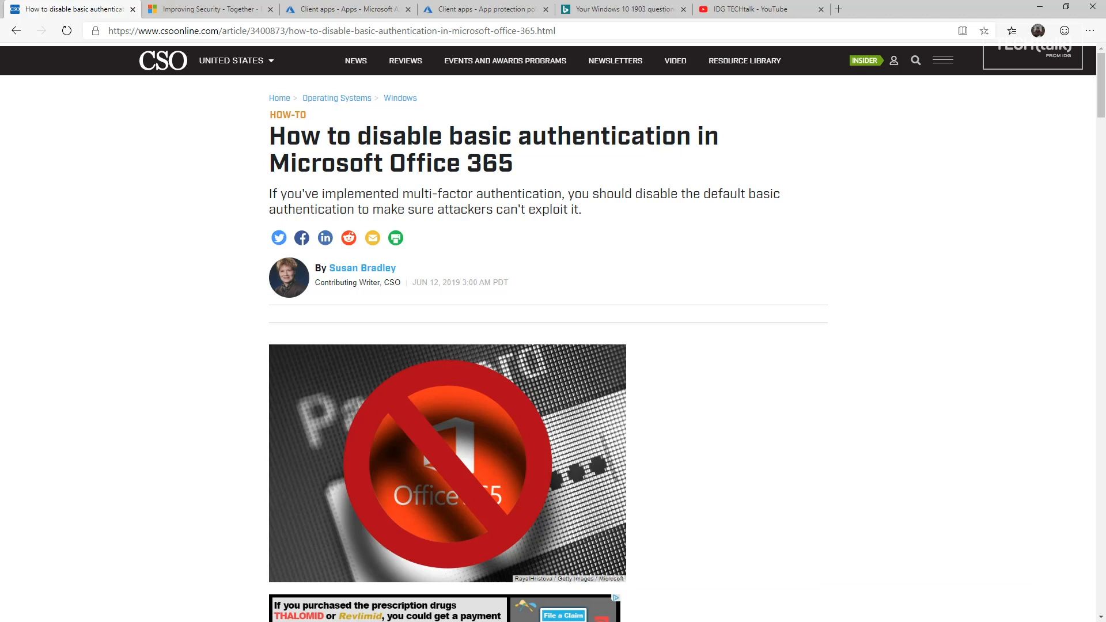
- Switch to the 'Improving Security - Together' Tech Community tab in Edge
left_click(210, 10)
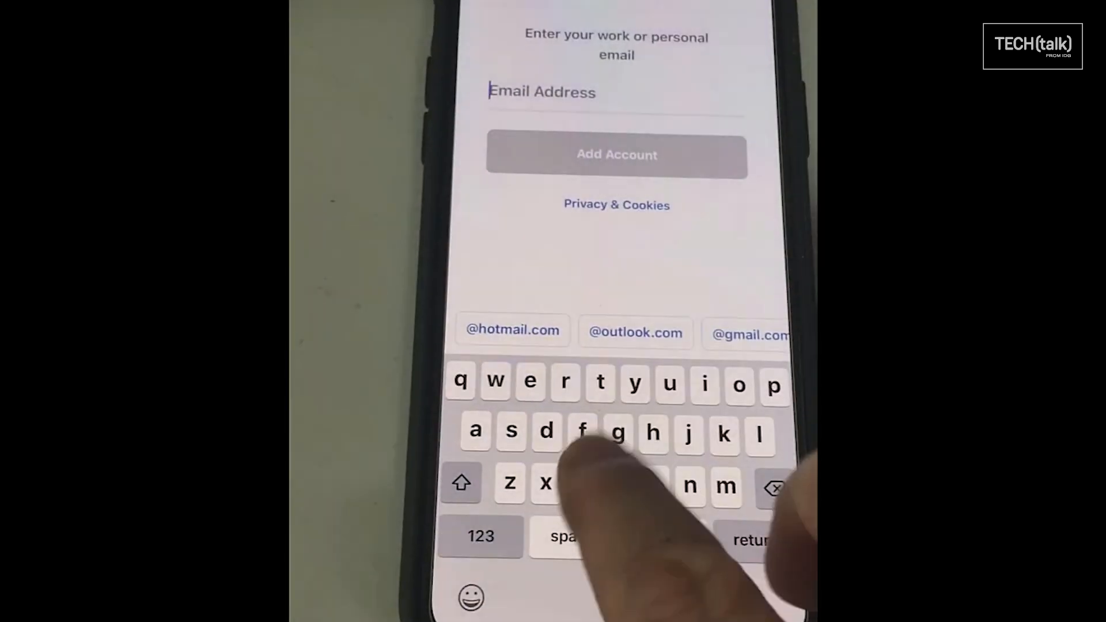
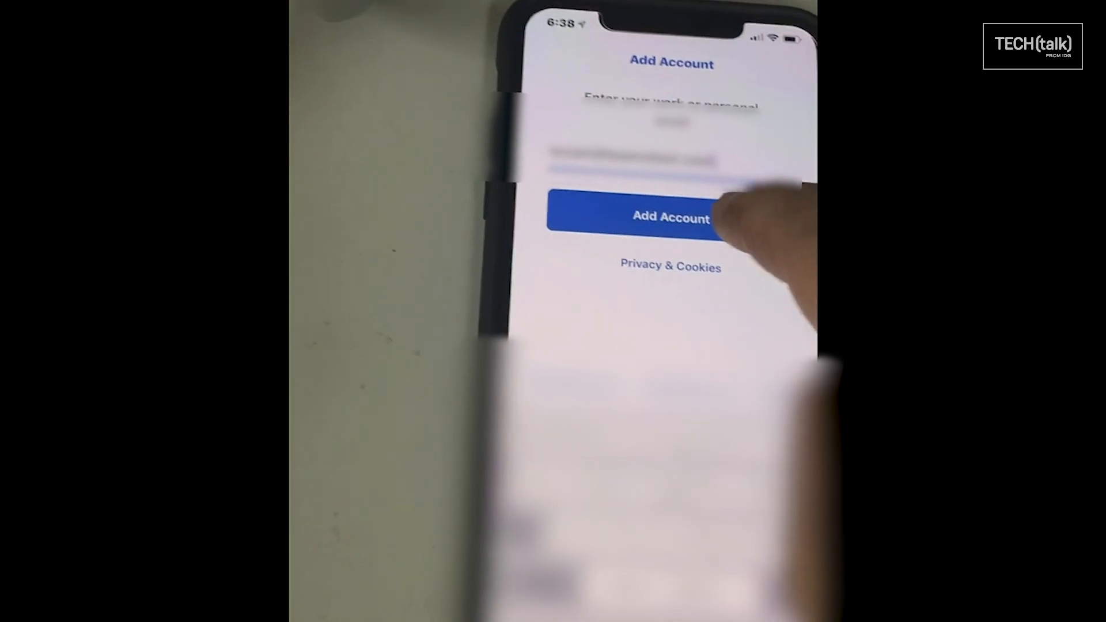
- Add the work e-mail account to Outlook and sign in with its password through Office 365
left_click(726, 216)
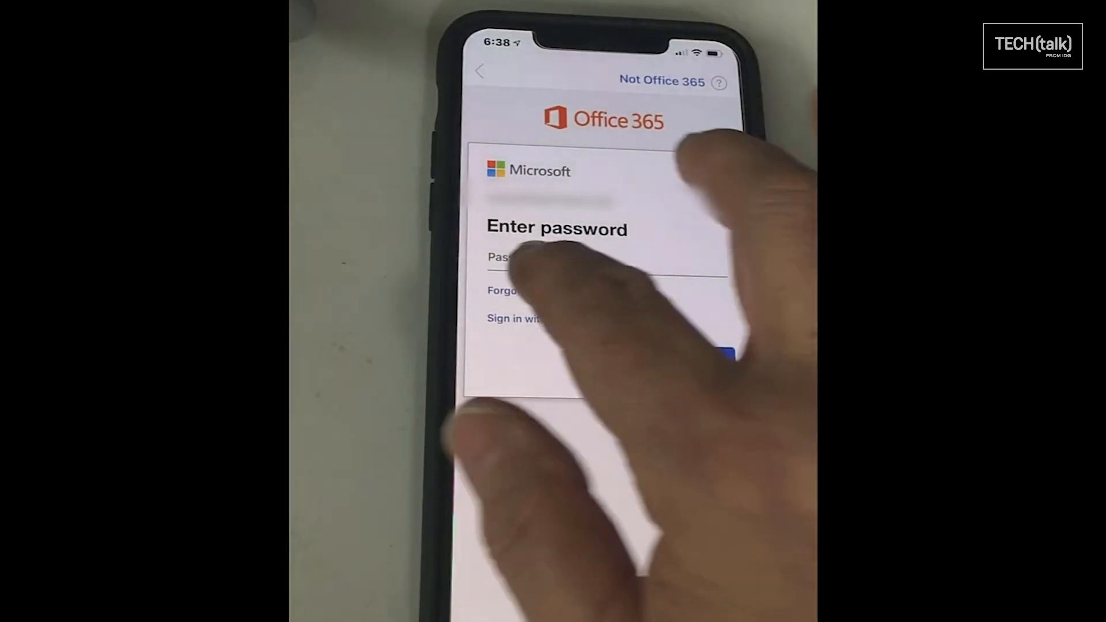
left_click(533, 253)
left_click(682, 312)
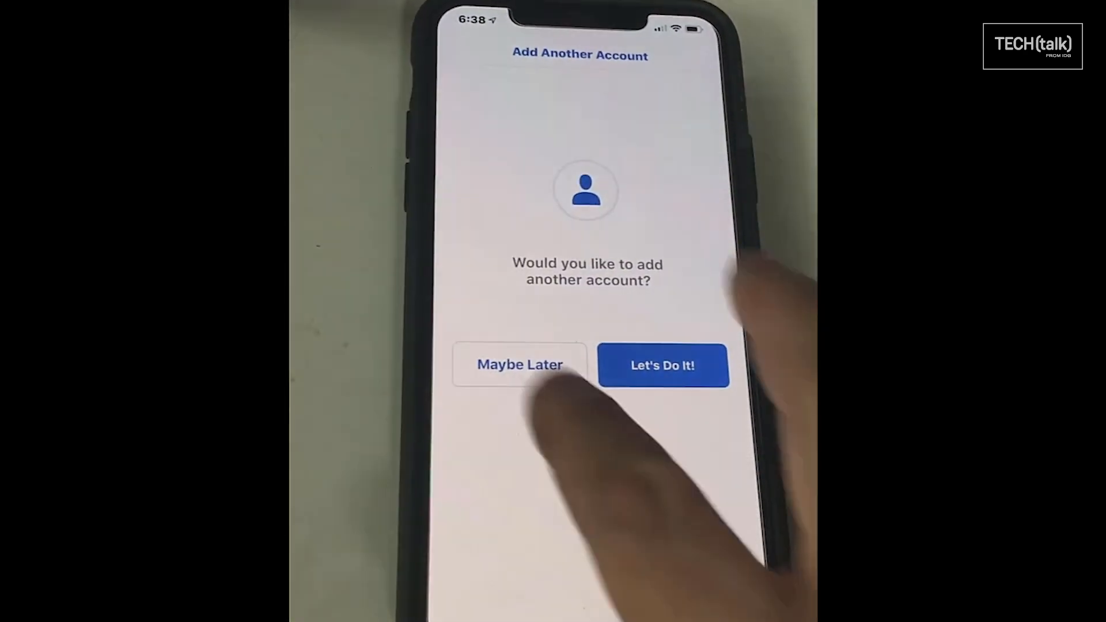
left_click(553, 372)
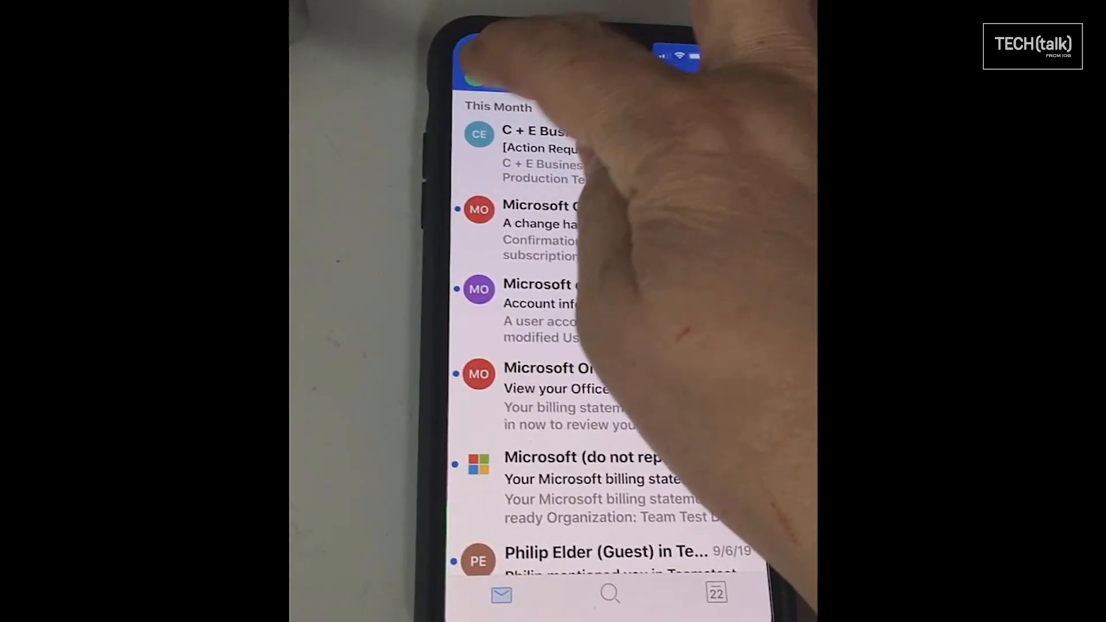
- In Outlook settings, toggle Focused Inbox and Organize By Thread on, then back off
left_click(468, 72)
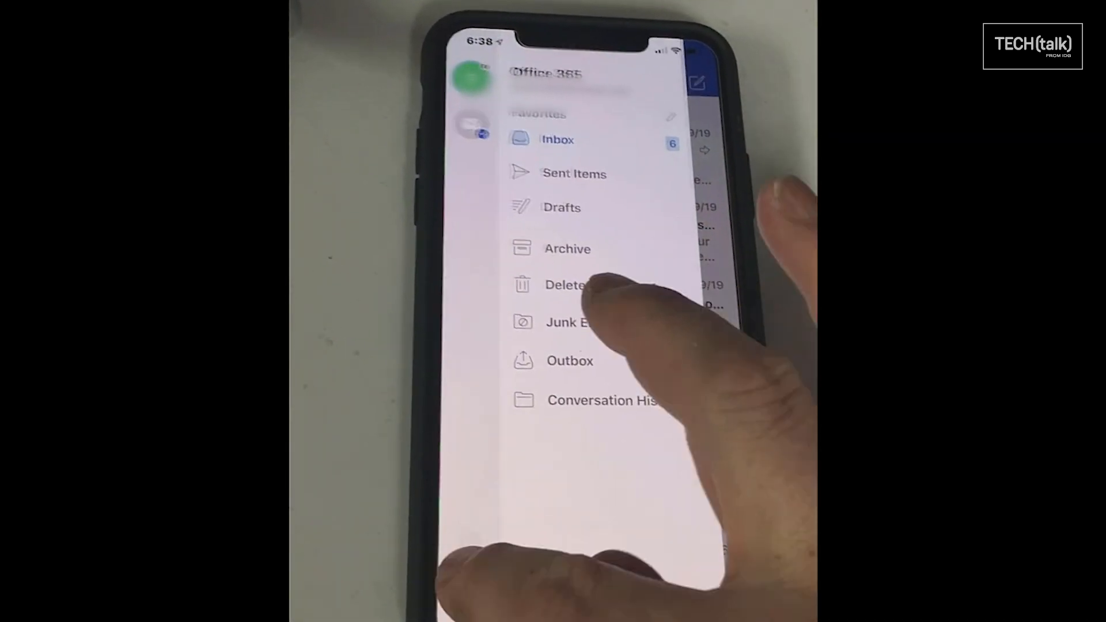
left_click(475, 583)
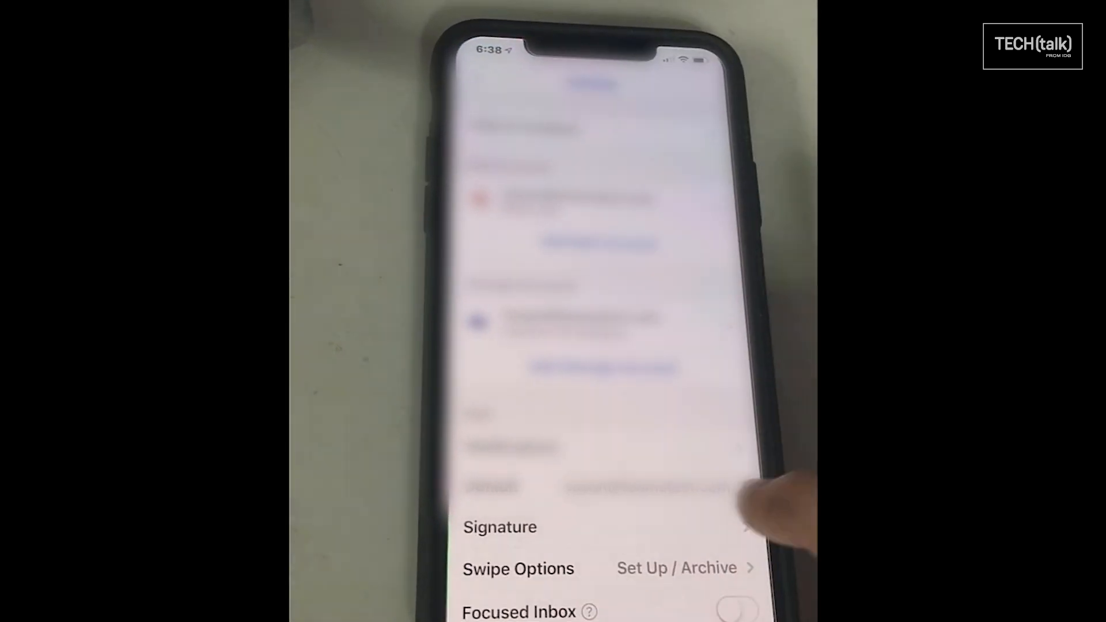
scroll(688, 455, "down", 1)
scroll(688, 455, "down", 4)
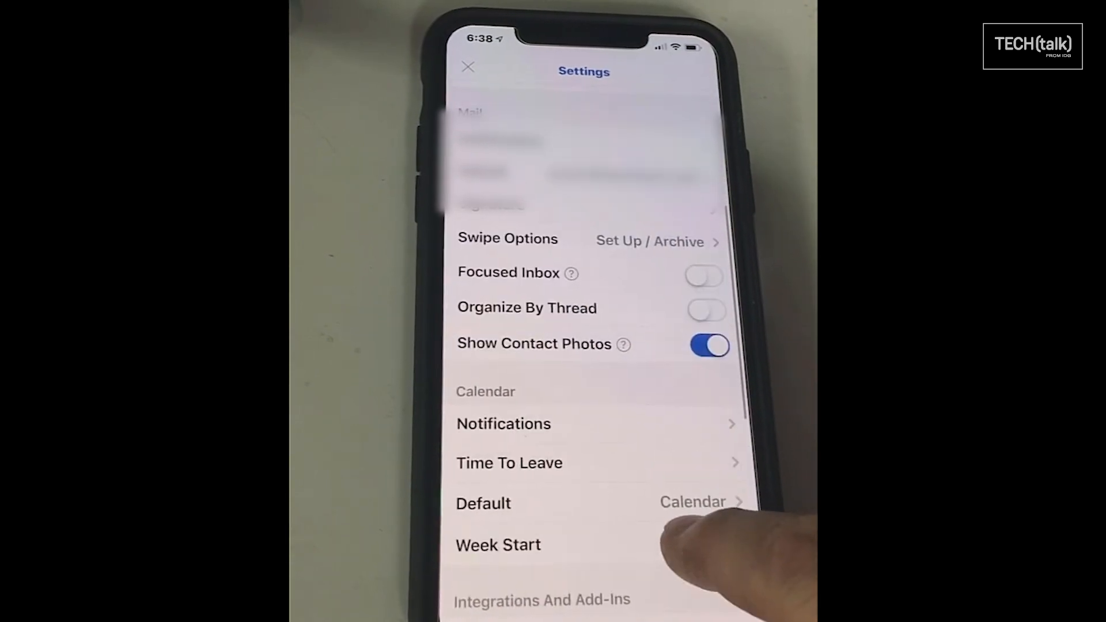
left_click(703, 275)
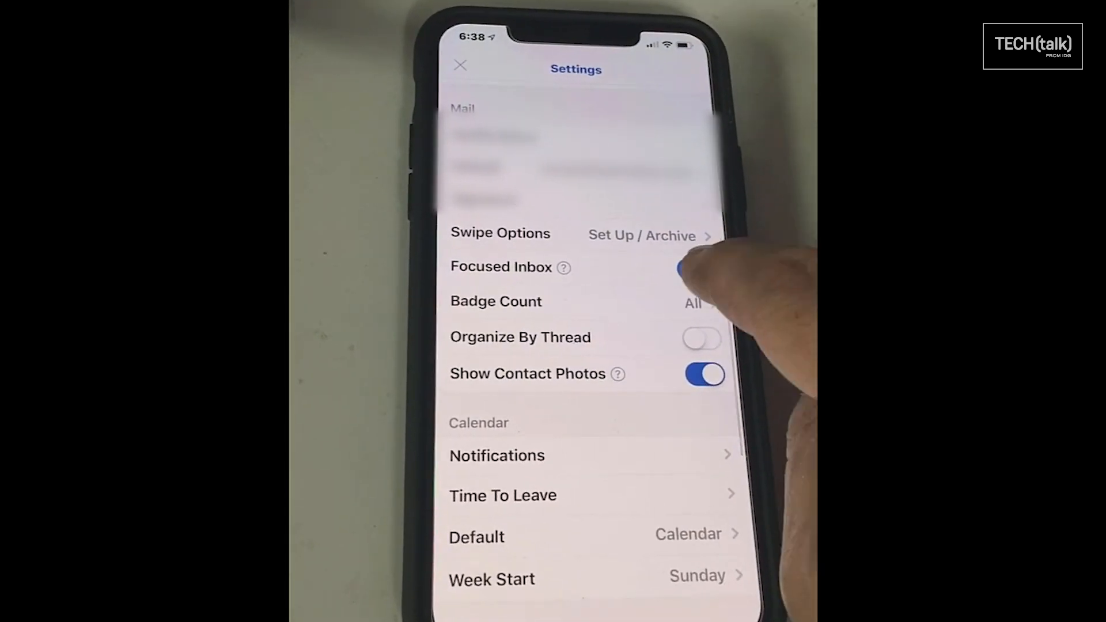
left_click(697, 268)
left_click(696, 305)
left_click(694, 306)
- View the signed-in account's details, then return to the main settings list
scroll(691, 346, "up", 4)
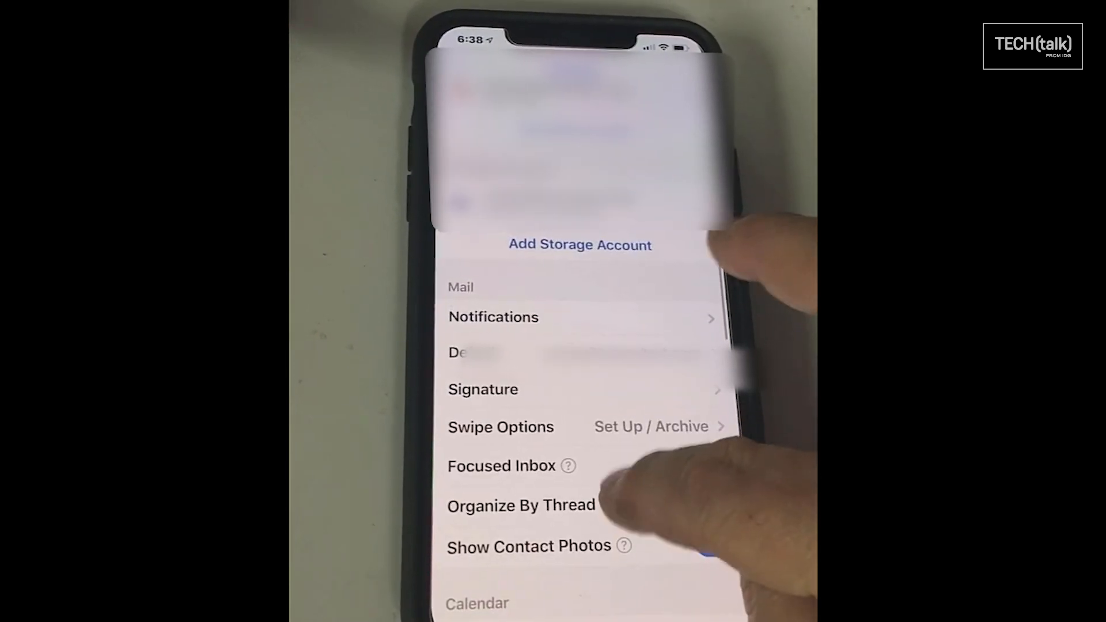
left_click(694, 202)
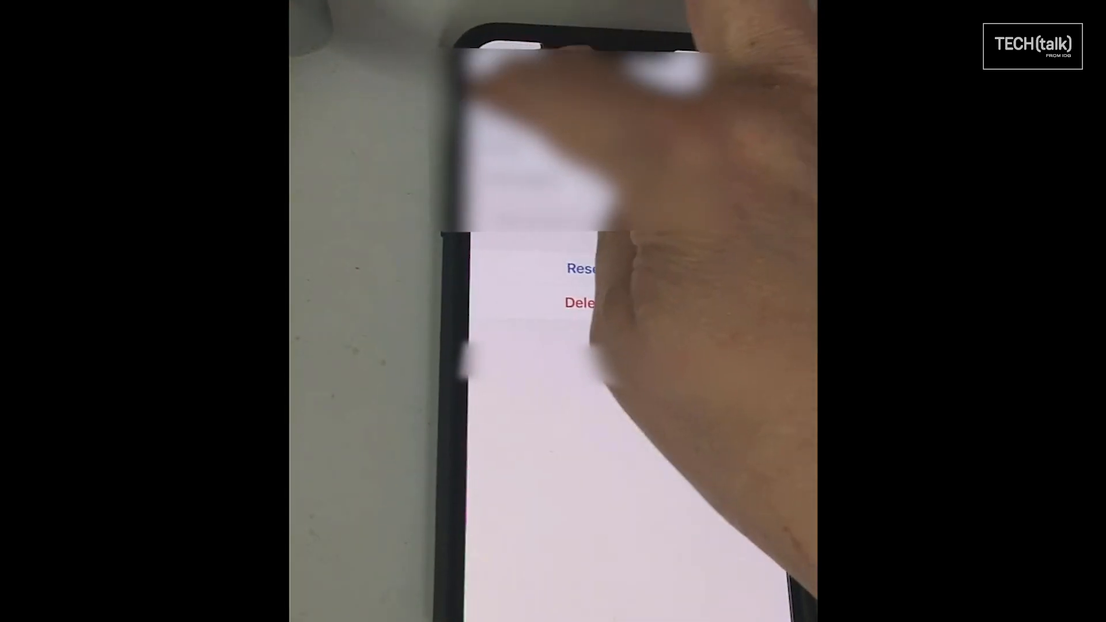
left_click(481, 81)
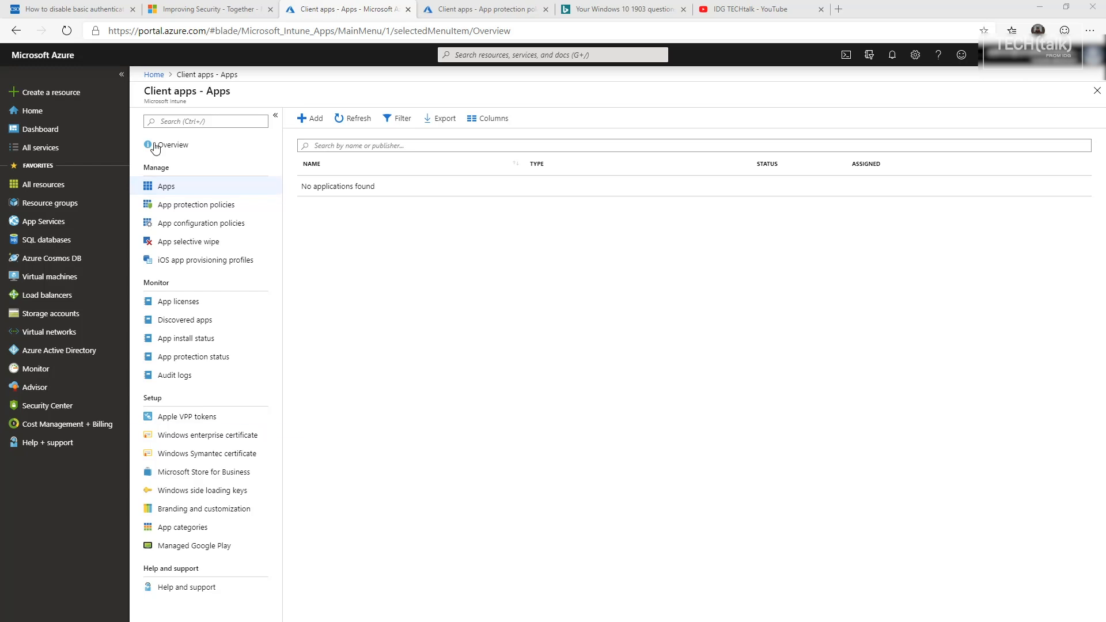
- Start a new client app in Intune Client apps and open the app type list
left_click(315, 120)
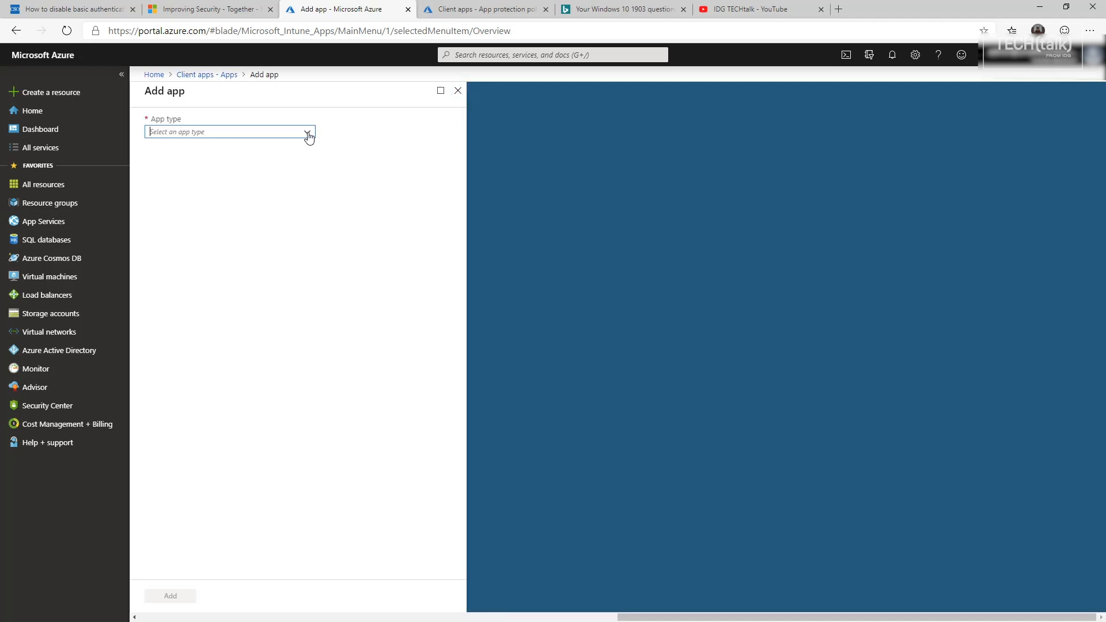
left_click(309, 137)
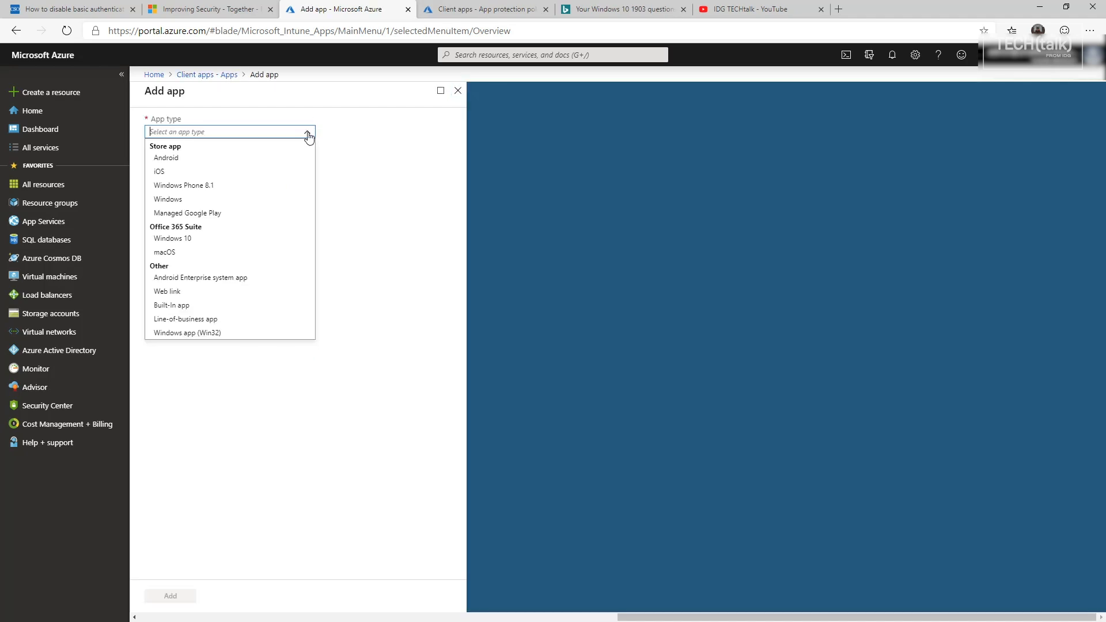
- Set the app type to iOS and choose Microsoft Outlook from an App Store search for 'outlook'
left_click(161, 175)
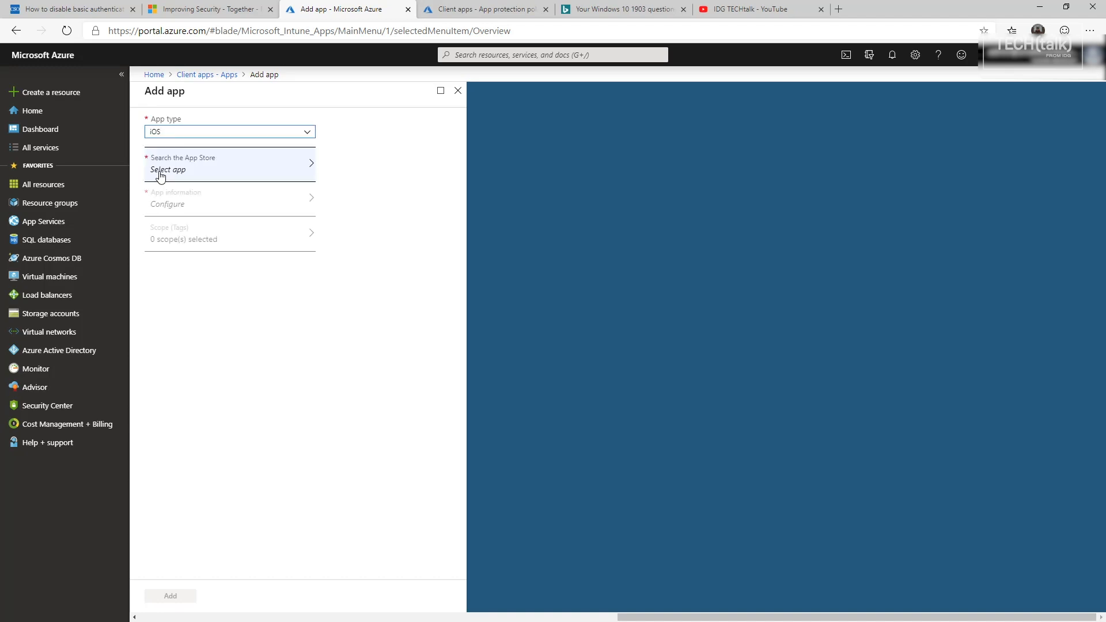
left_click(178, 170)
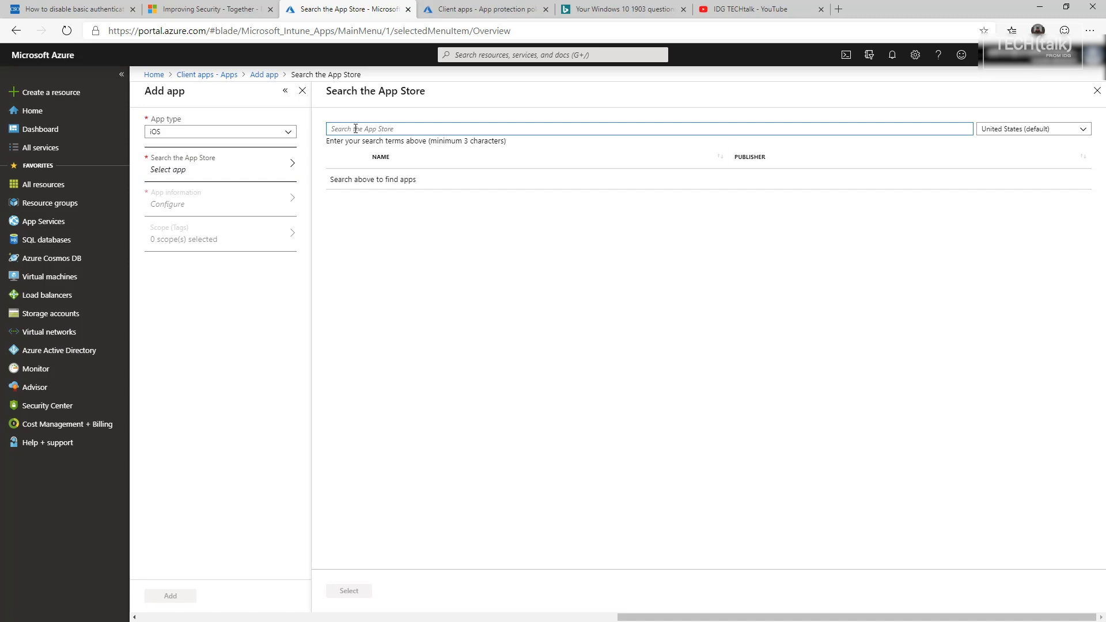
type("outlo")
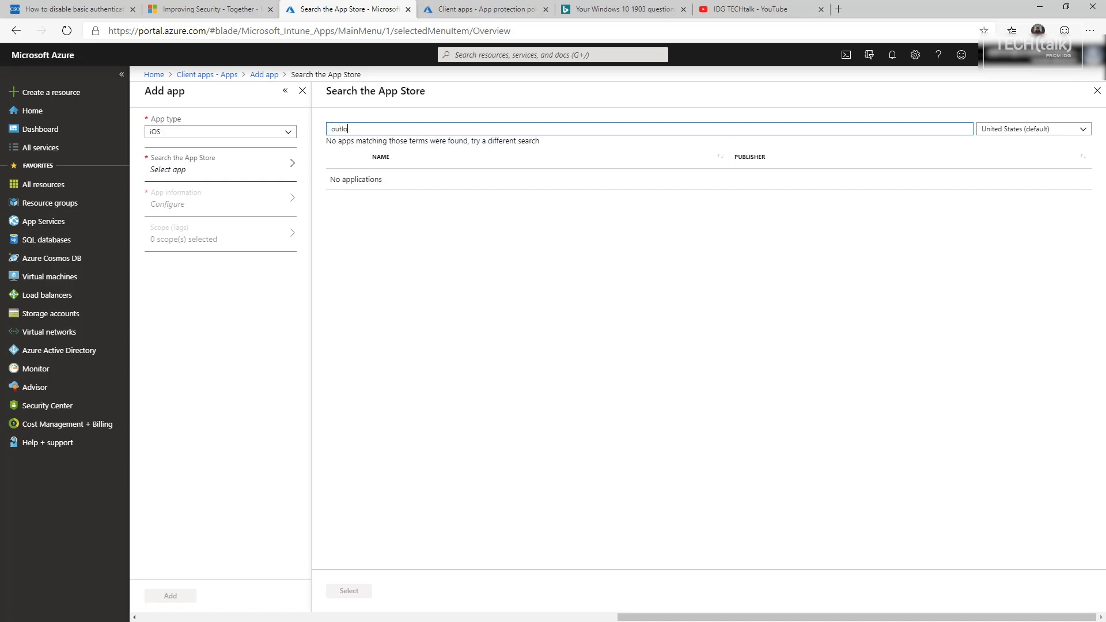
type("ok")
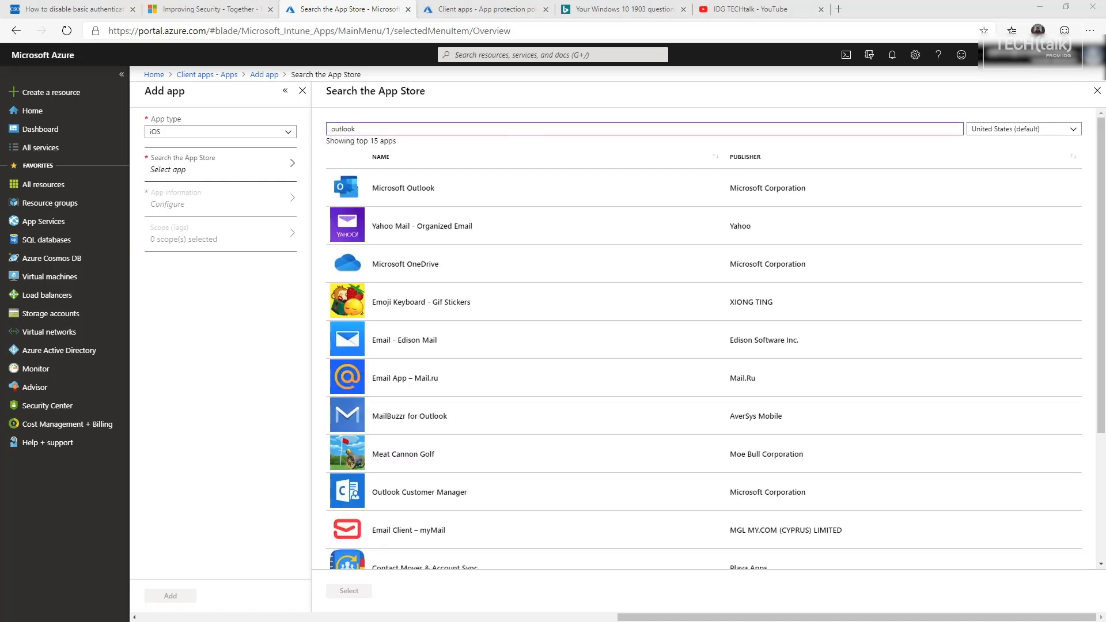
left_click(390, 192)
left_click(348, 591)
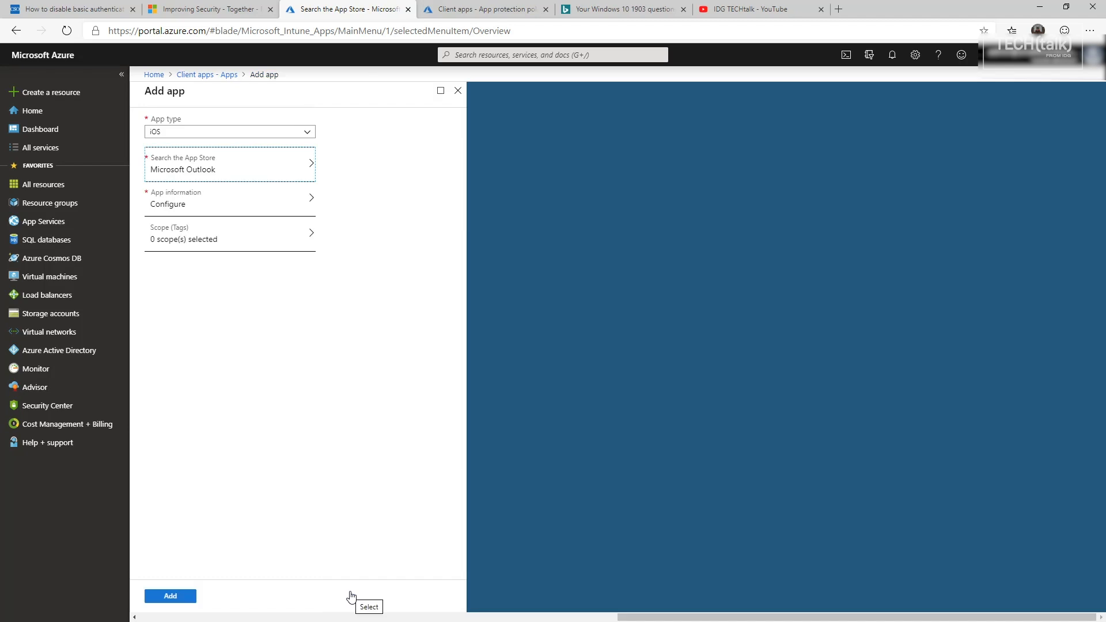
- Accept Outlook's prefilled info (Microsoft Corporation, minimum iOS 8.0) and add the app
left_click(173, 208)
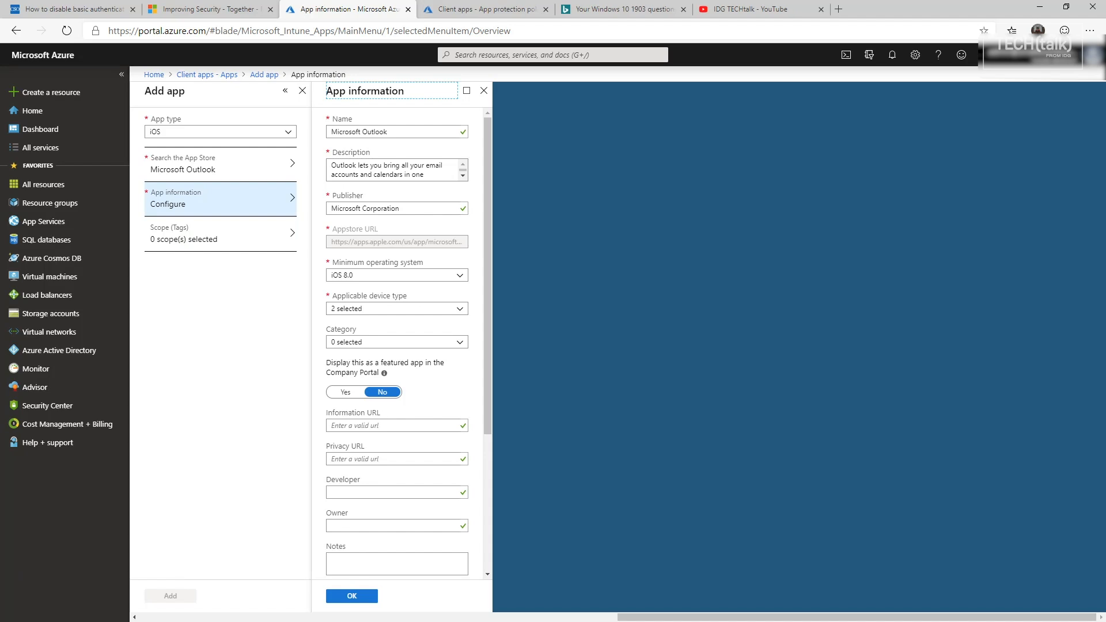
scroll(398, 346, "down", 3)
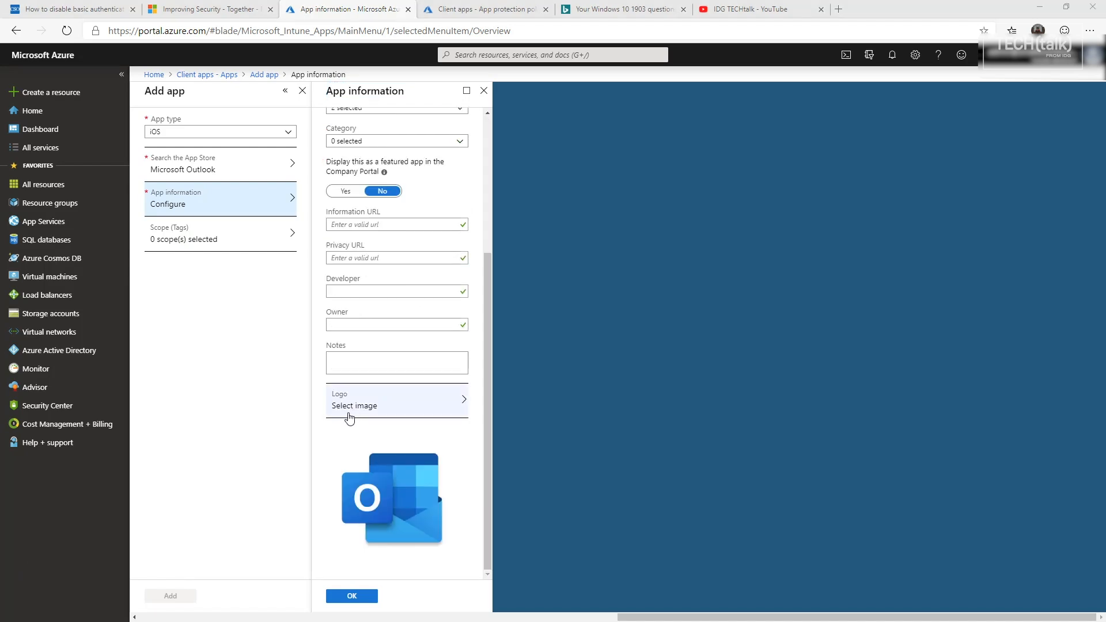
scroll(345, 412, "up", 3)
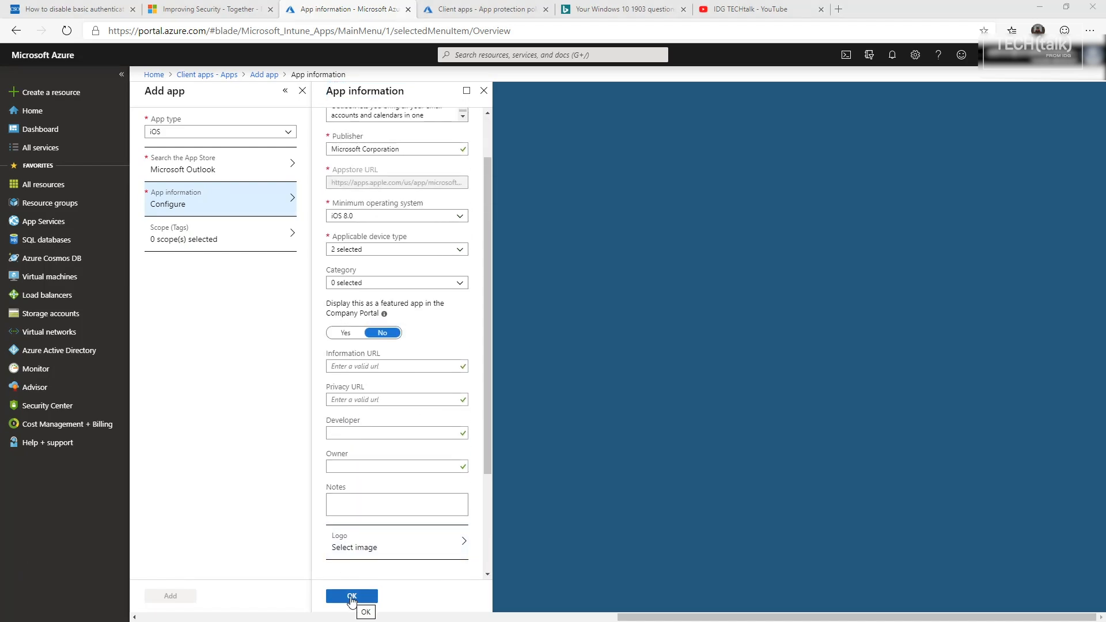
left_click(352, 596)
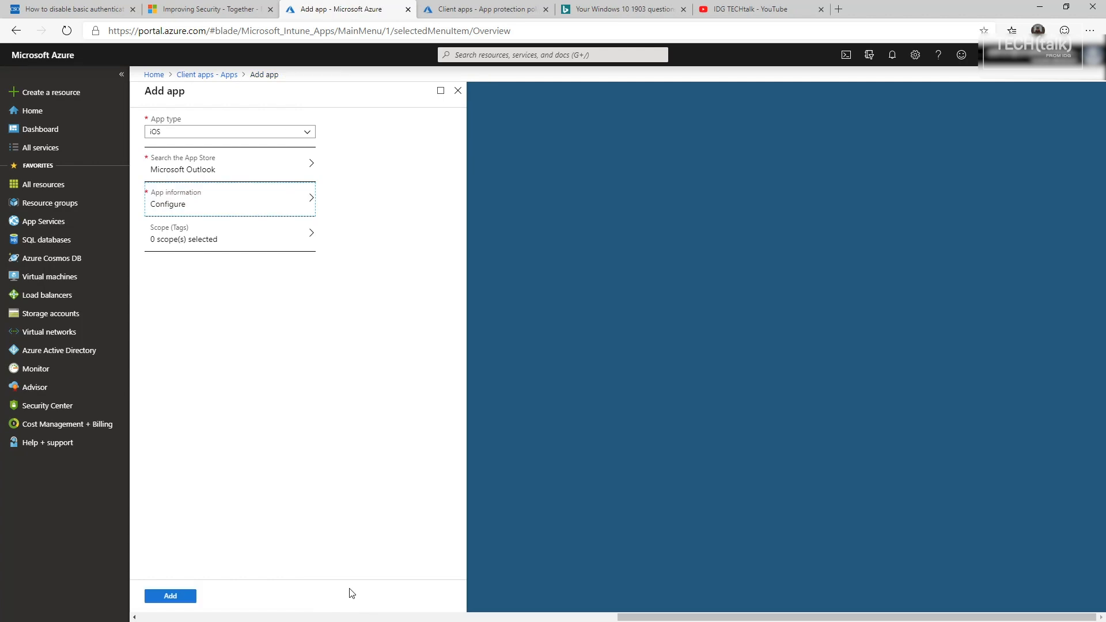
left_click(164, 596)
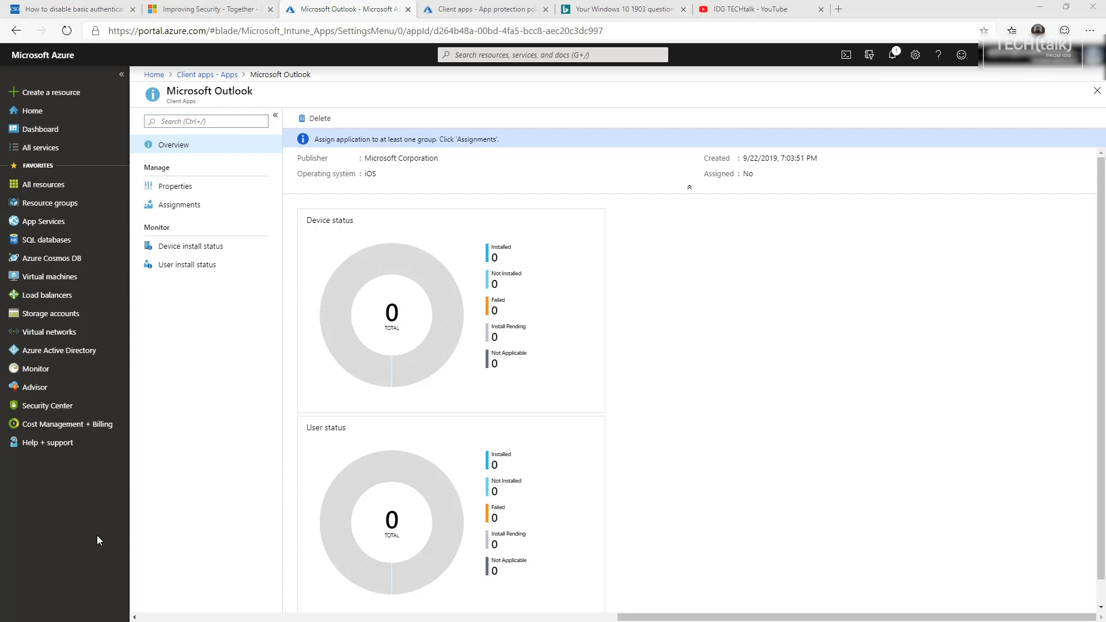
- Open the Assignments page of the Microsoft Outlook app
left_click(192, 207)
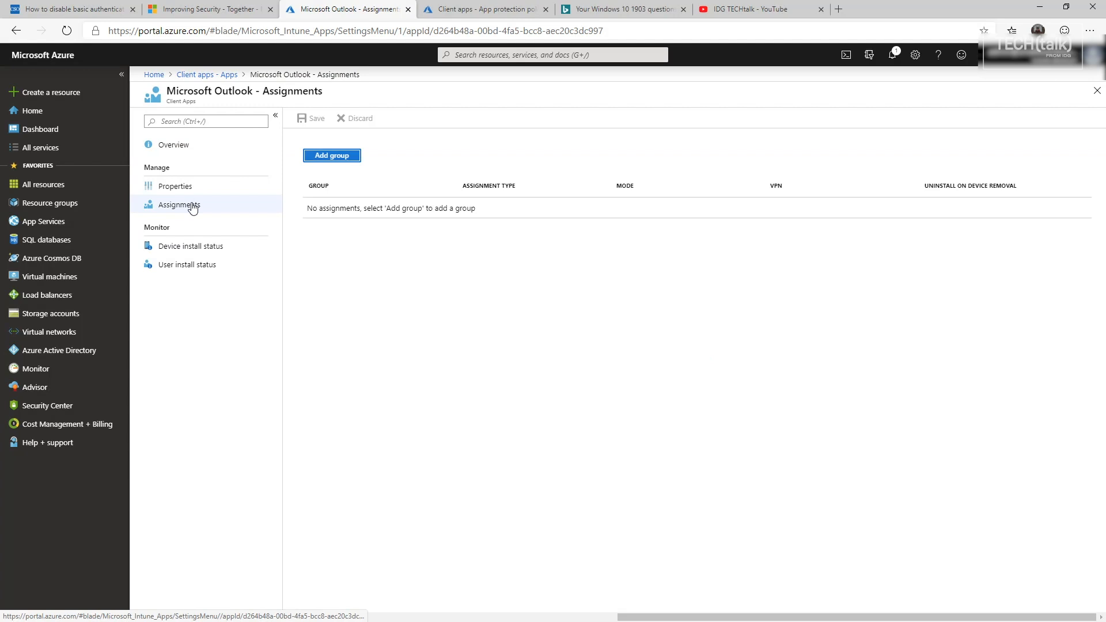
- Assign Outlook as Required to all users and all devices, then go to App protection policies
left_click(345, 156)
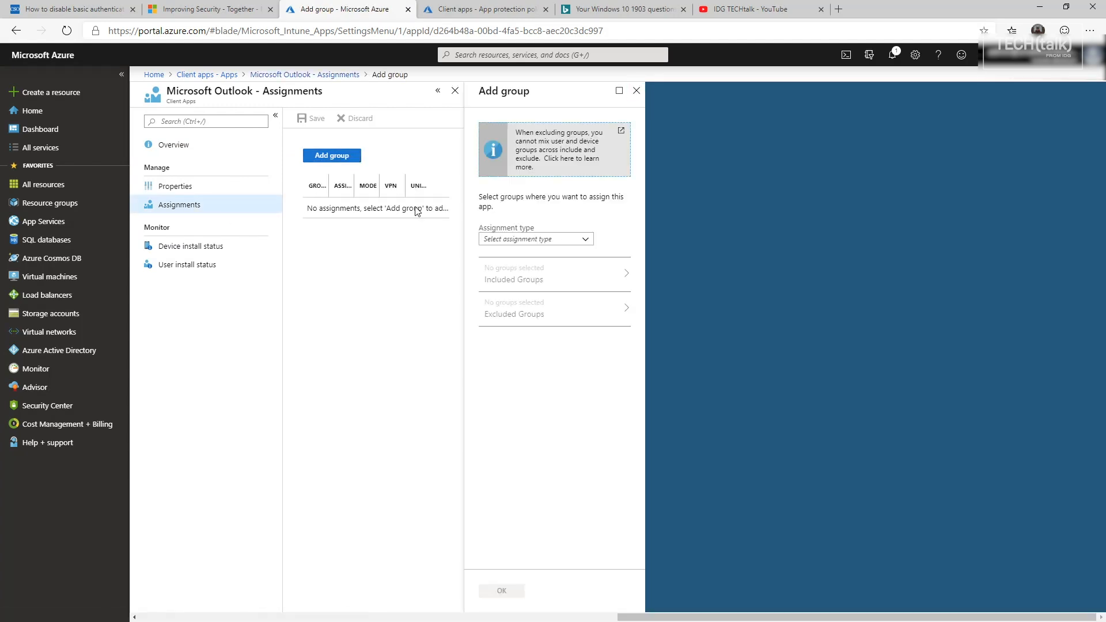
left_click(553, 240)
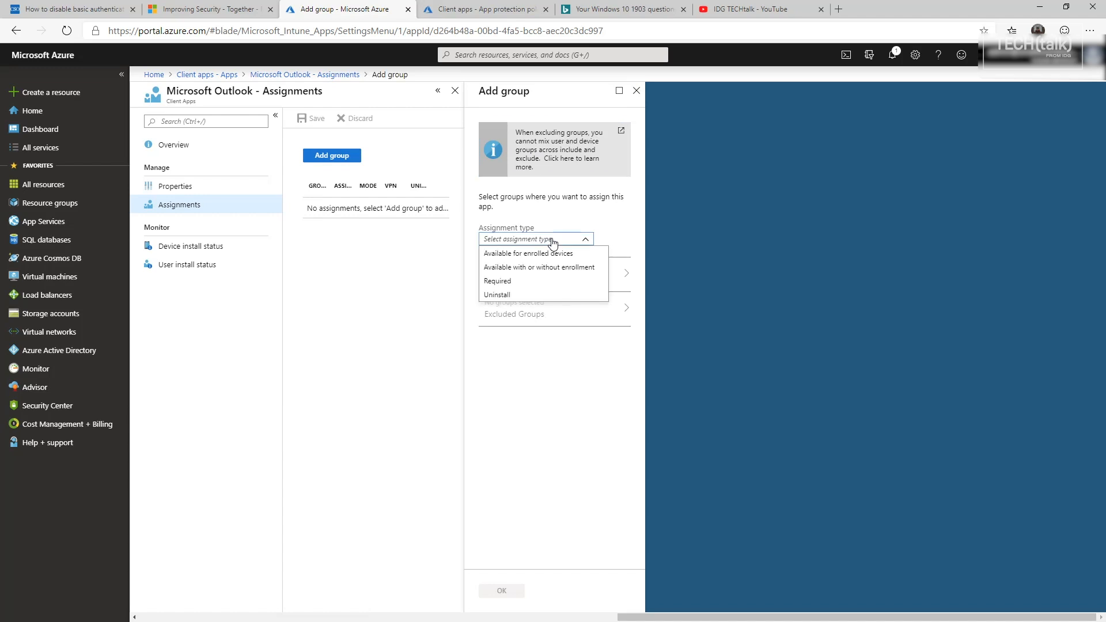
left_click(498, 282)
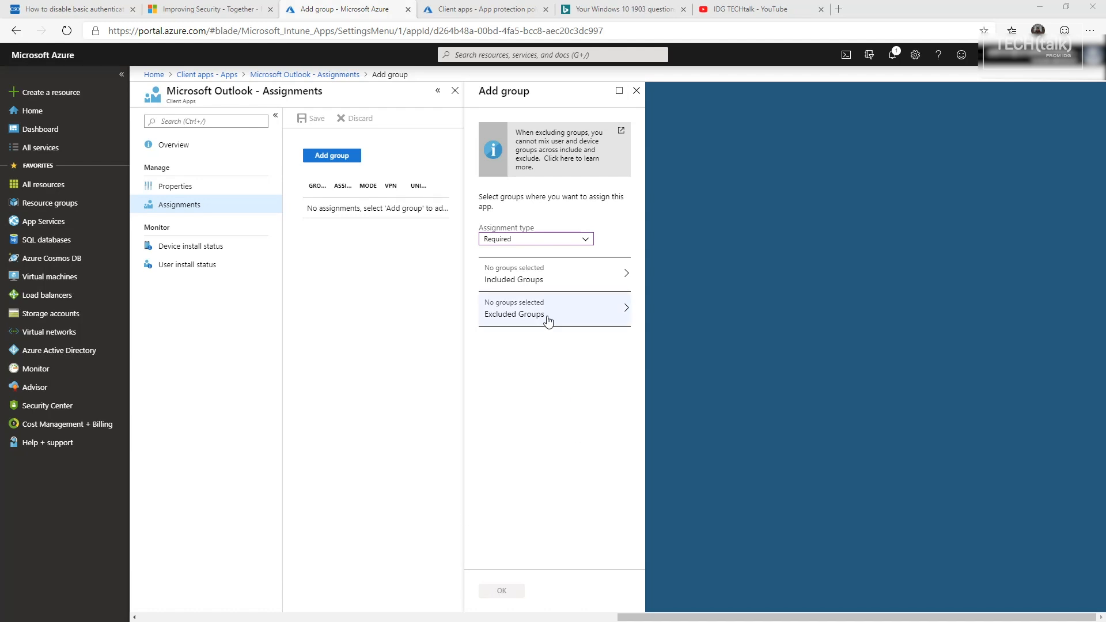
left_click(521, 284)
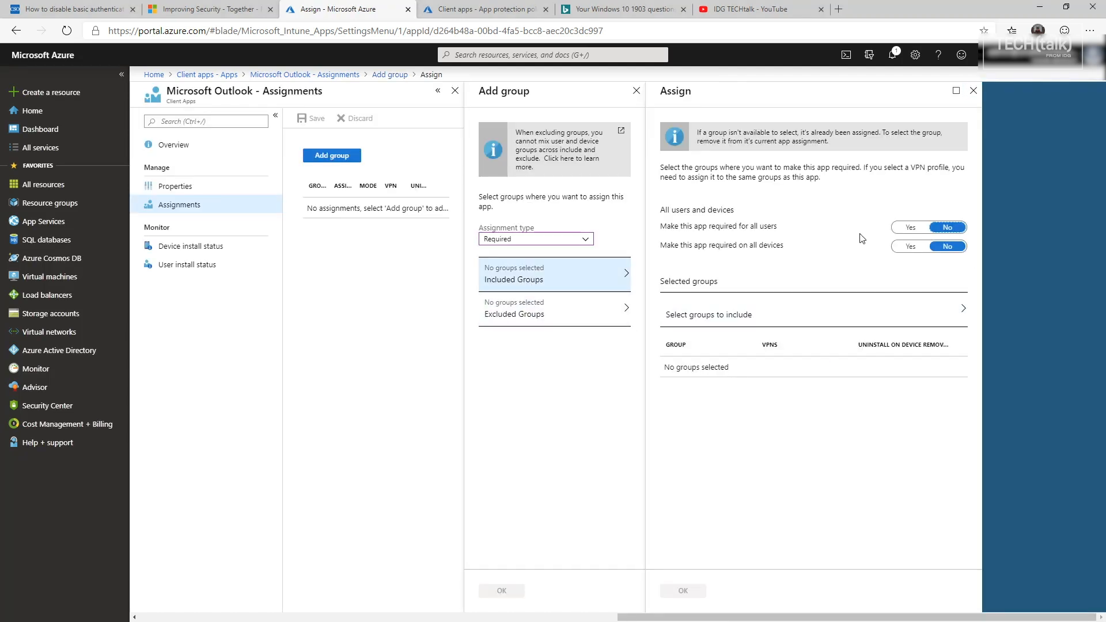
left_click(910, 228)
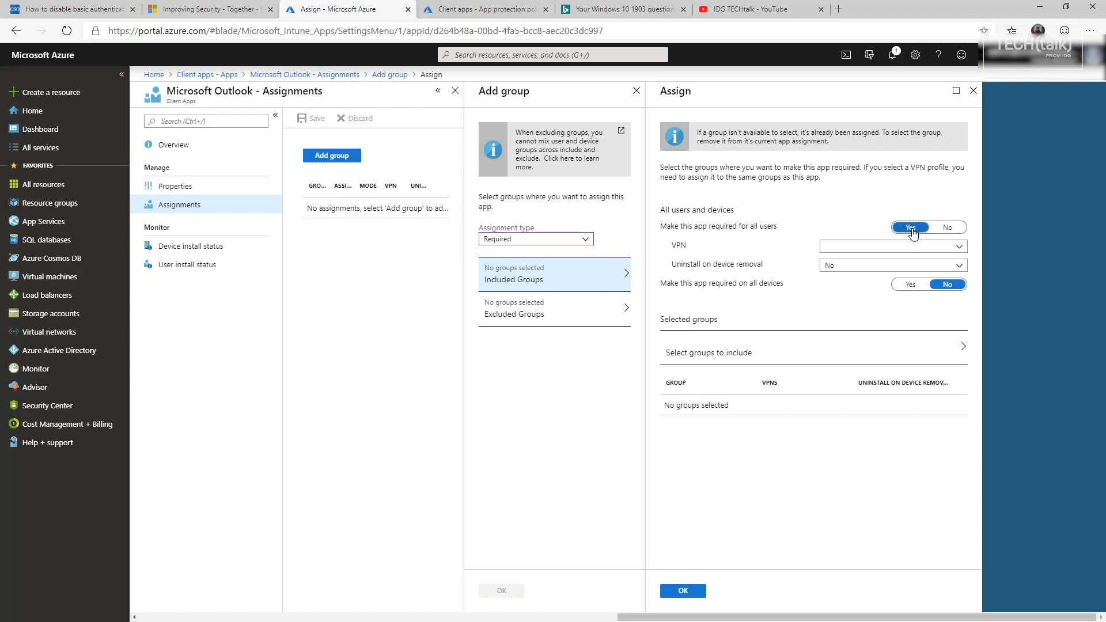
left_click(911, 284)
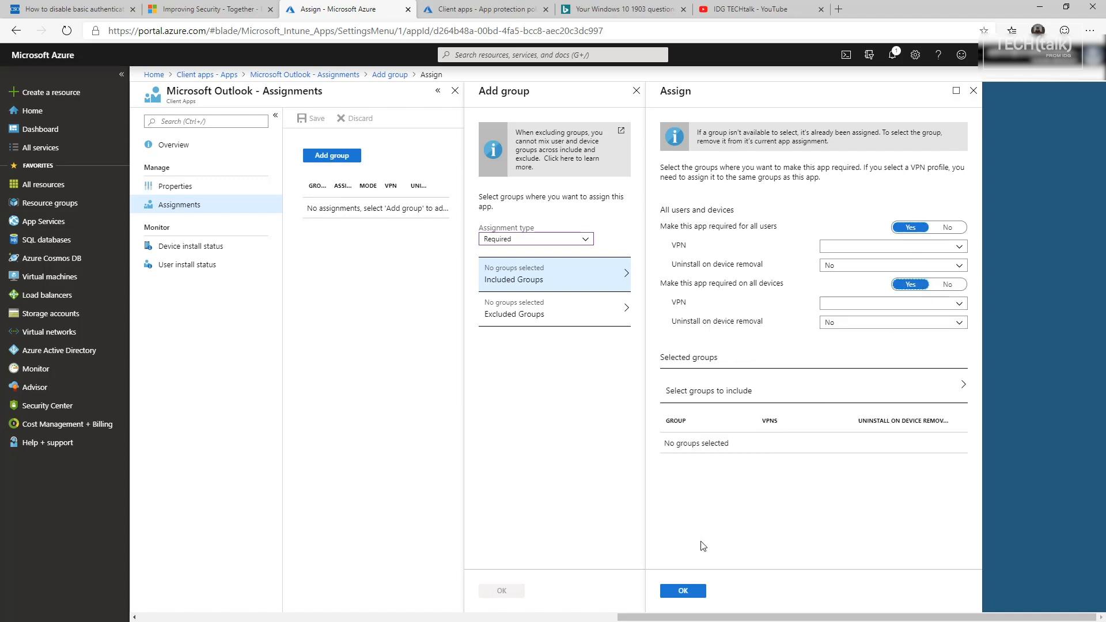
left_click(683, 592)
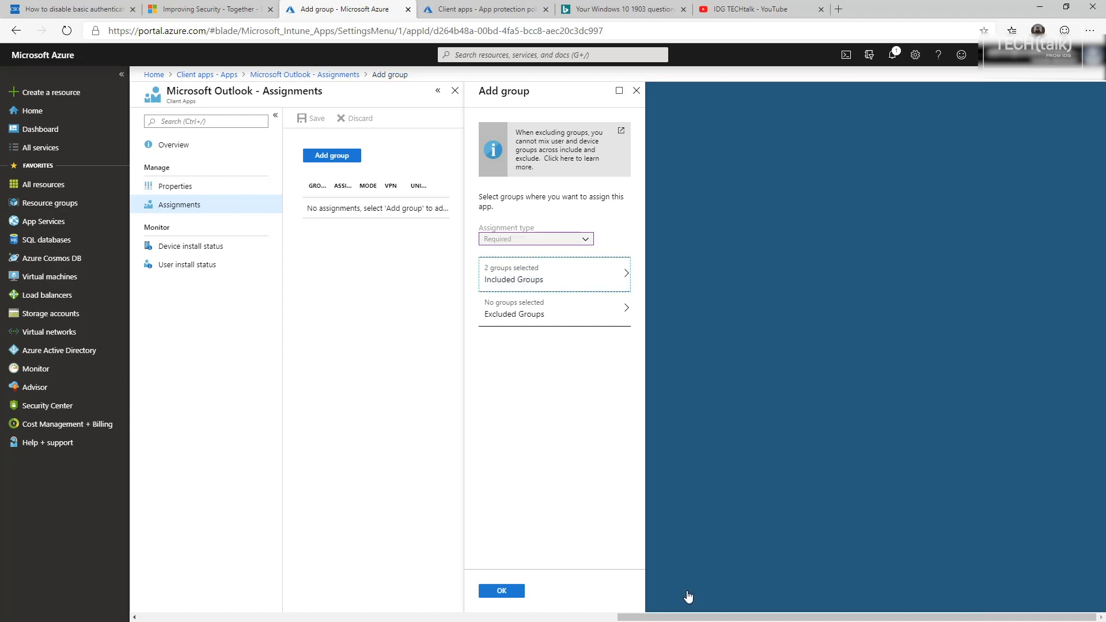
left_click(502, 591)
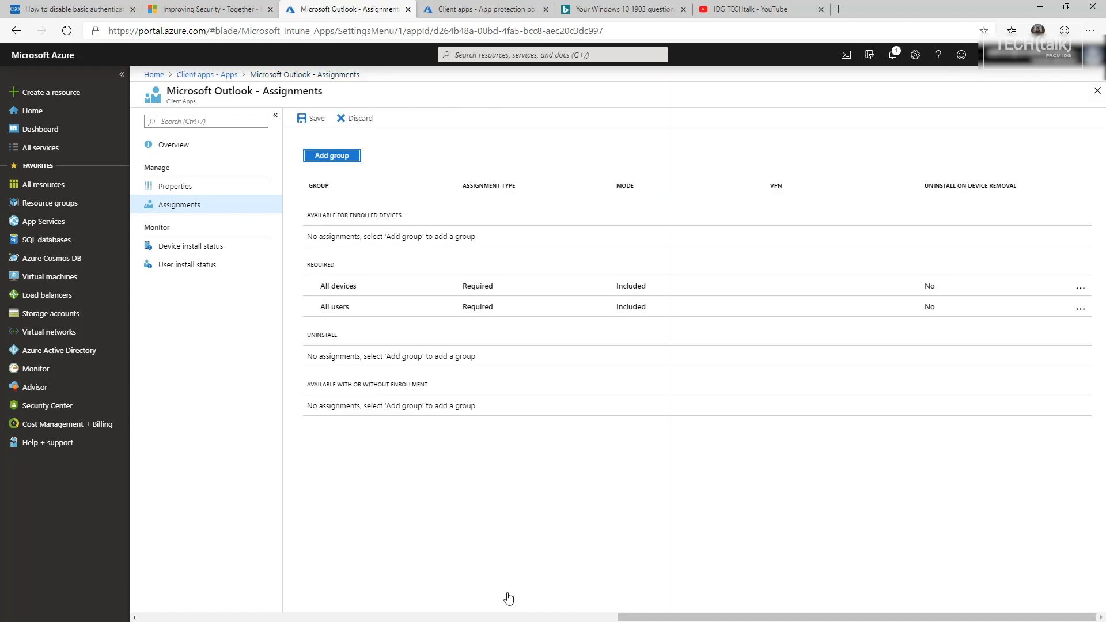
key("ctrl+Tab")
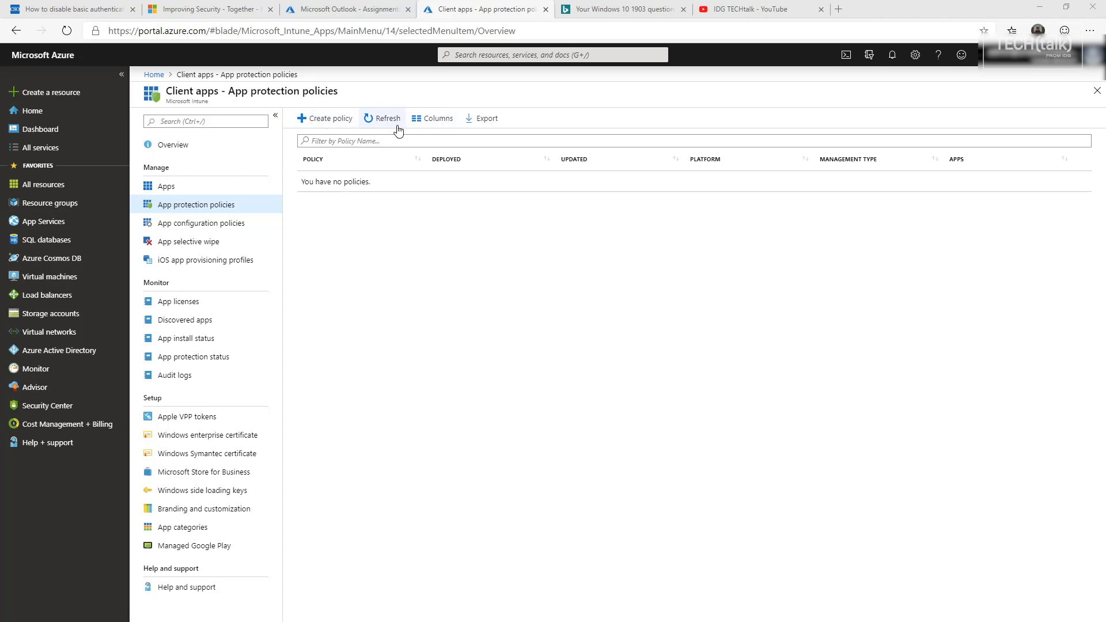
- Start creating a new app protection policy
left_click(329, 124)
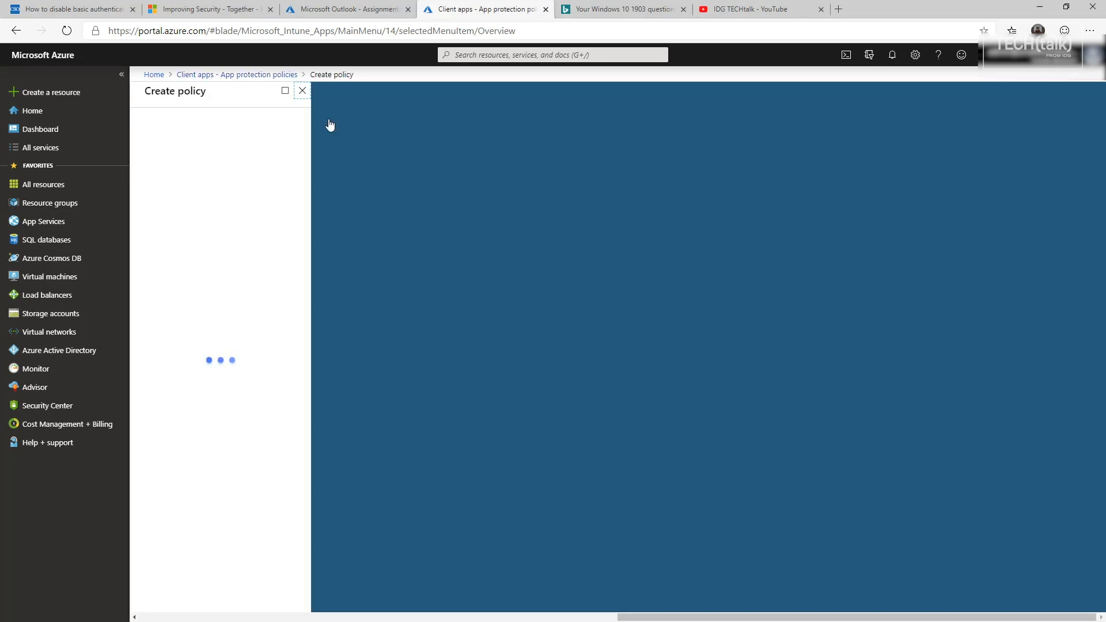
- Name the policy 'iOs limit', target iOS, select three apps, and open its Settings
left_click(164, 134)
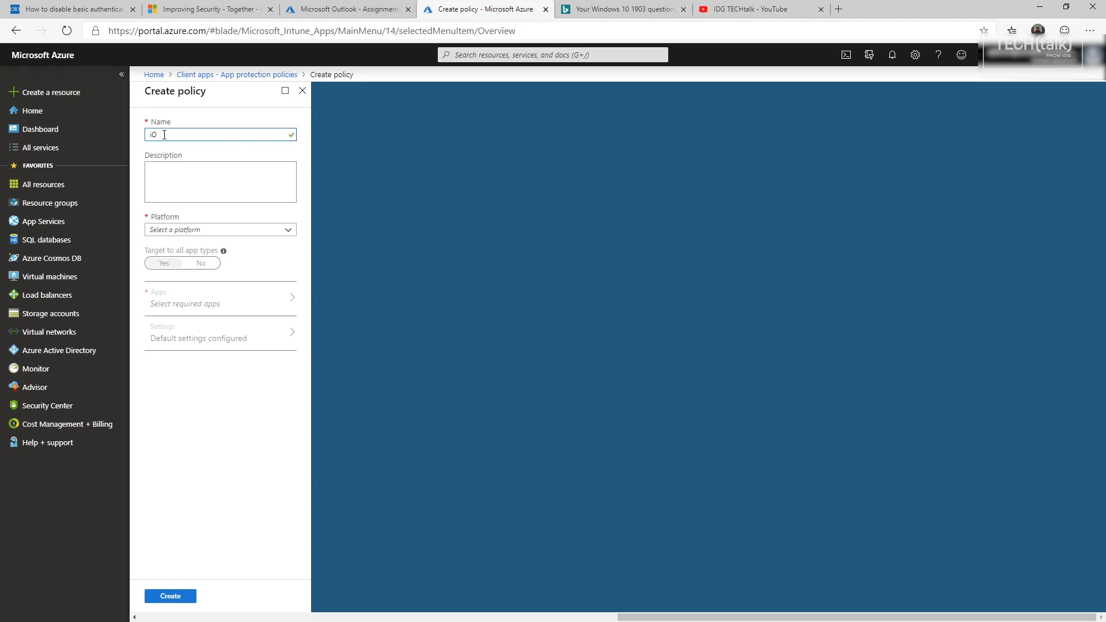
type("iOs Mi")
left_click(206, 230)
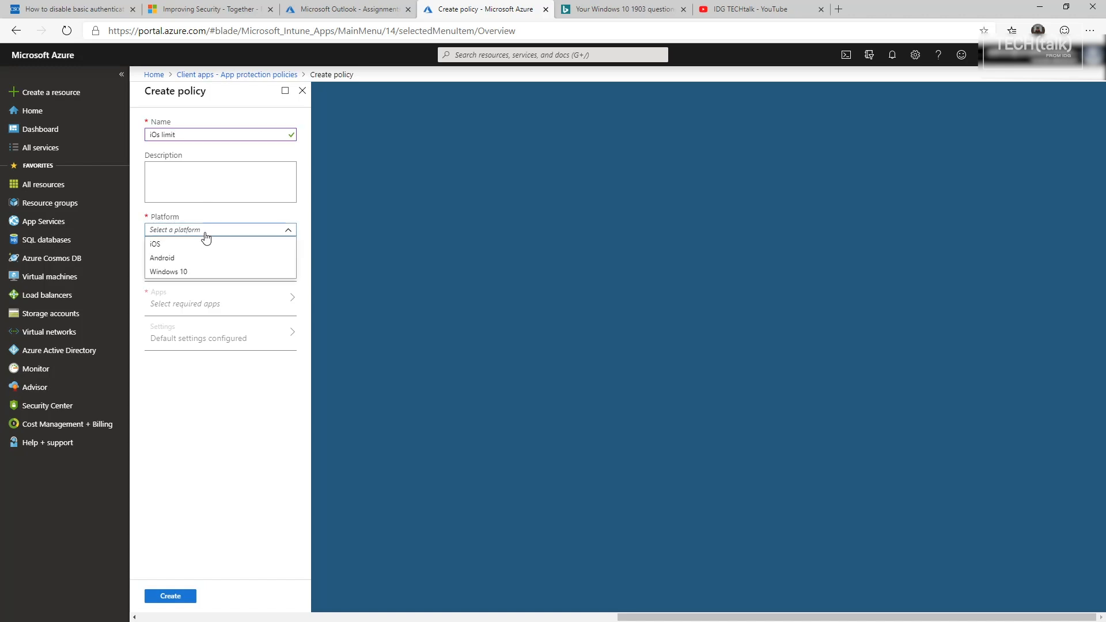
left_click(161, 249)
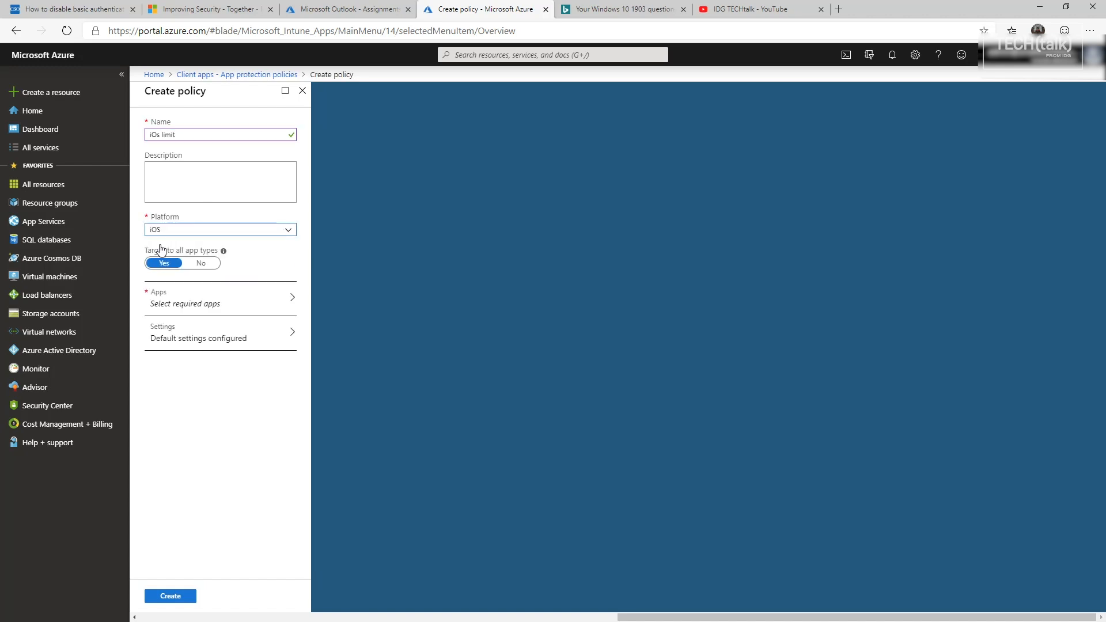
left_click(190, 298)
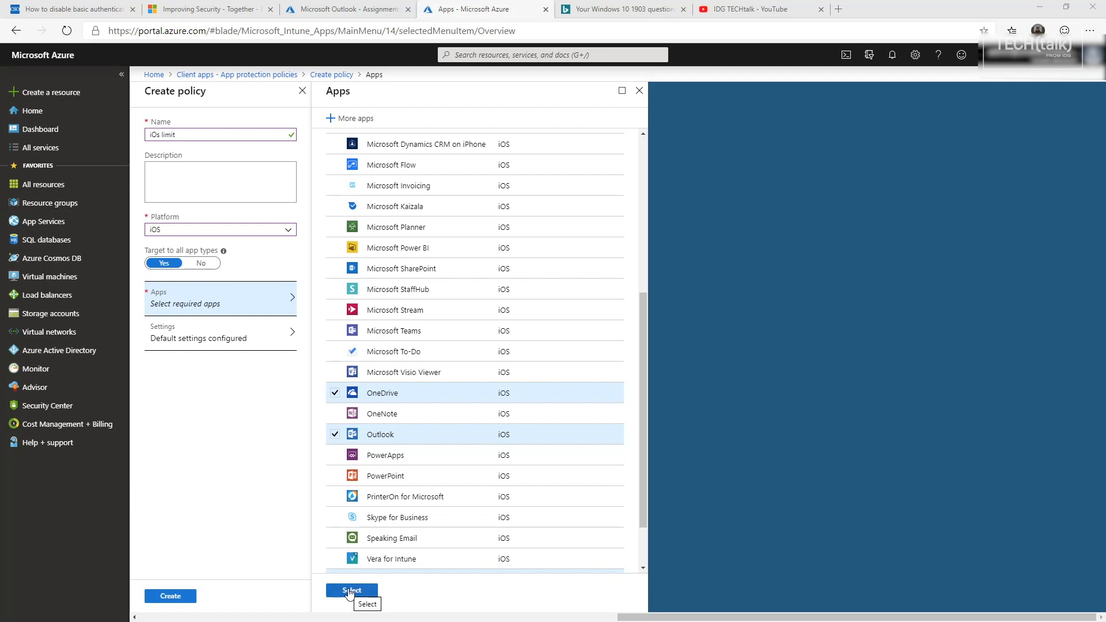
left_click(349, 591)
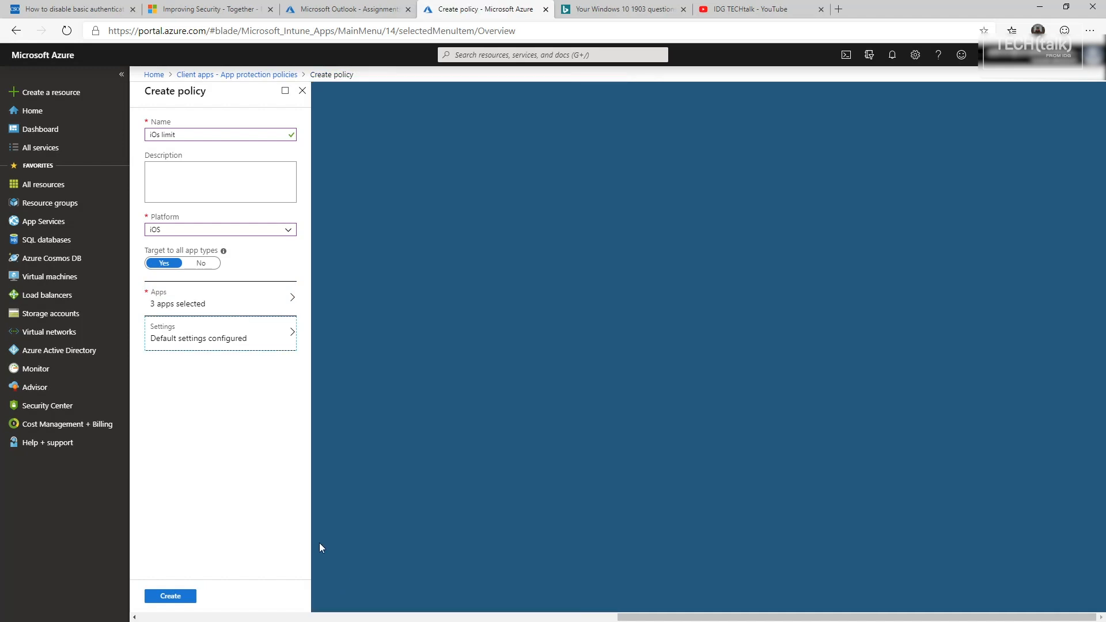
left_click(252, 342)
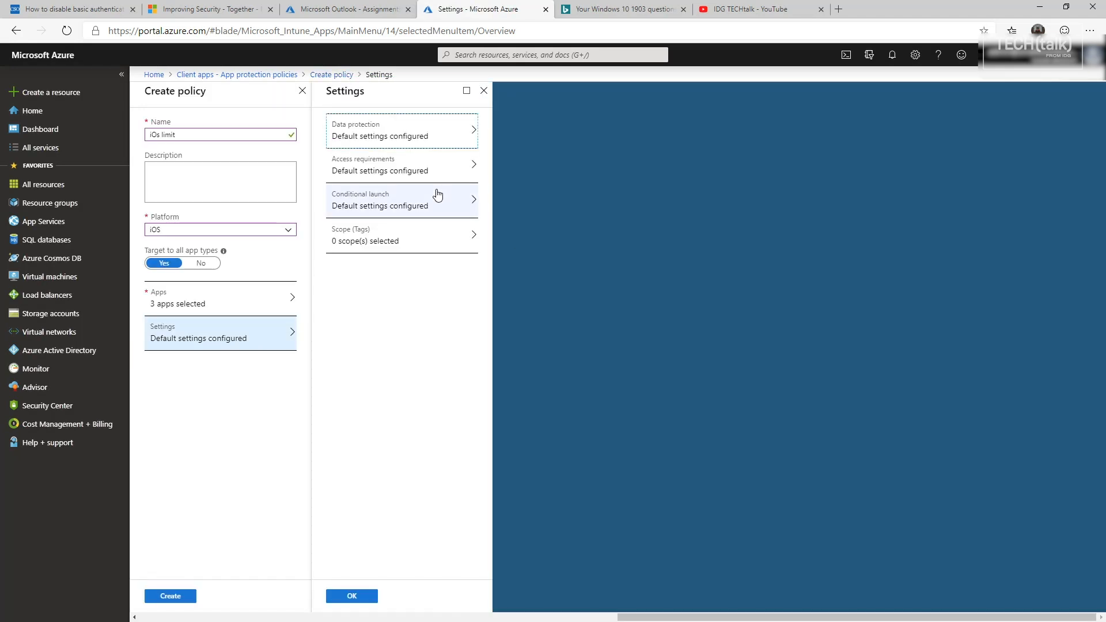
- Restrict sending, receiving and cut/copy/paste of org data to Policy managed apps
left_click(464, 138)
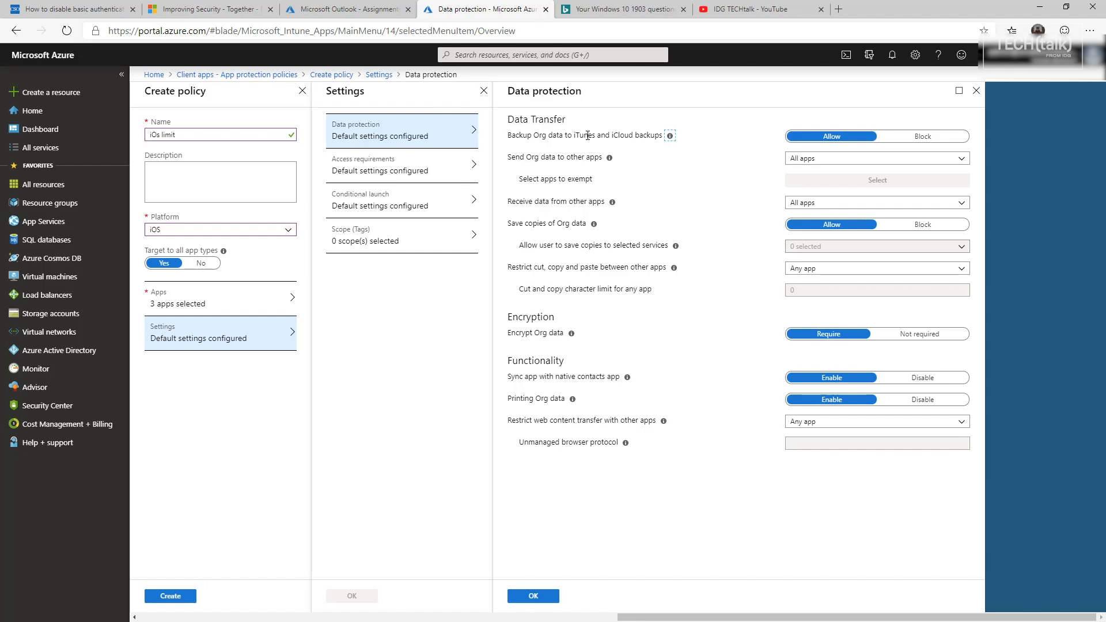
left_click(818, 205)
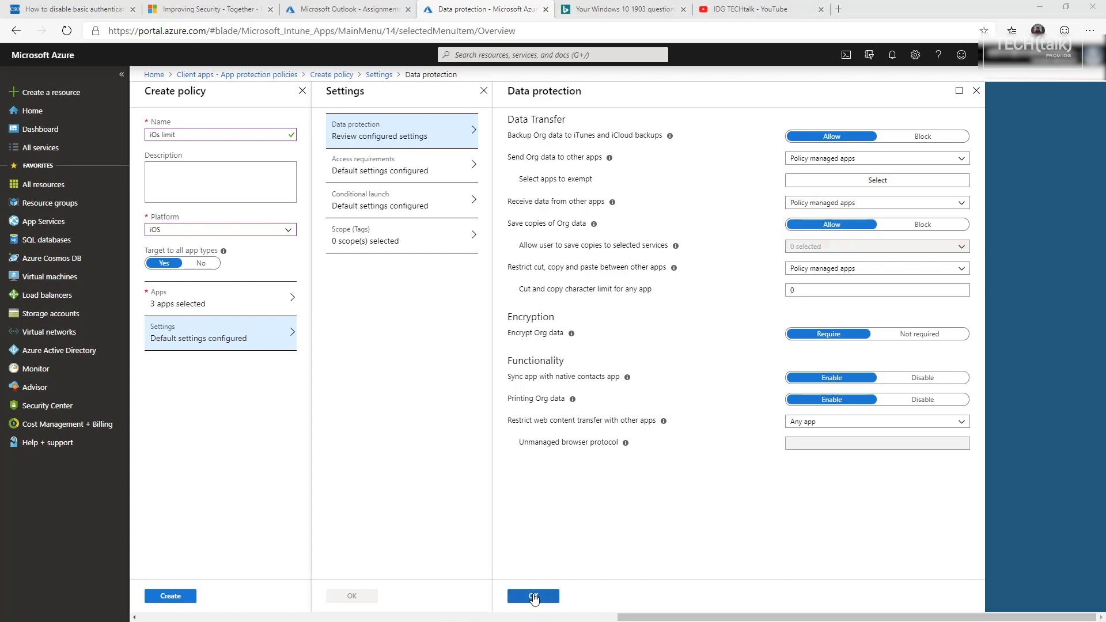
left_click(530, 595)
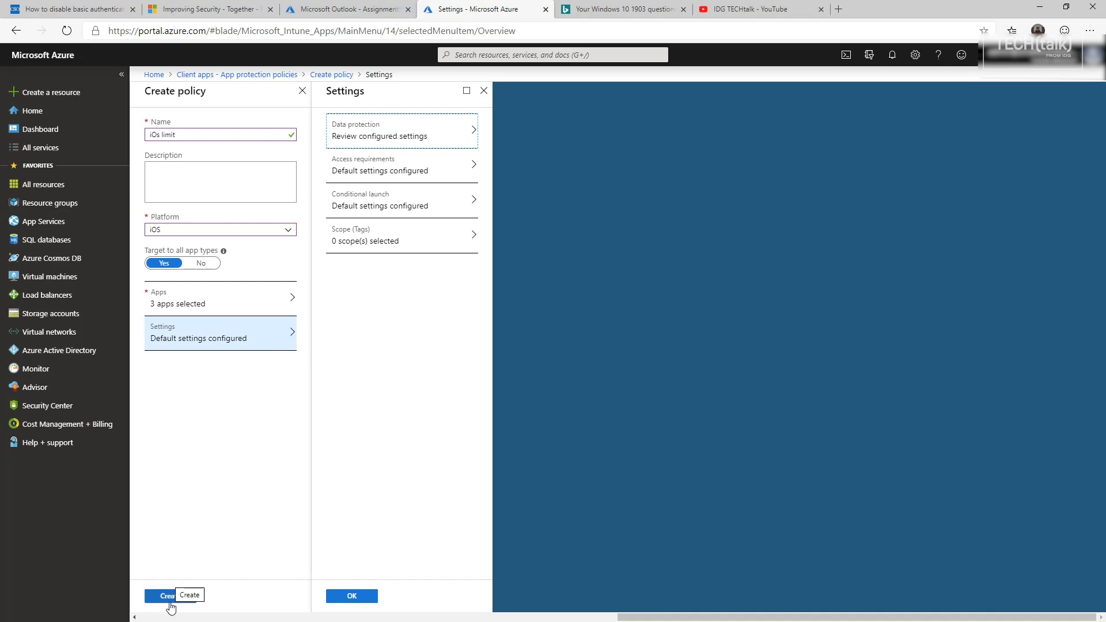
- Create the iOs limit policy, keeping the edits, then open it from the list
left_click(171, 599)
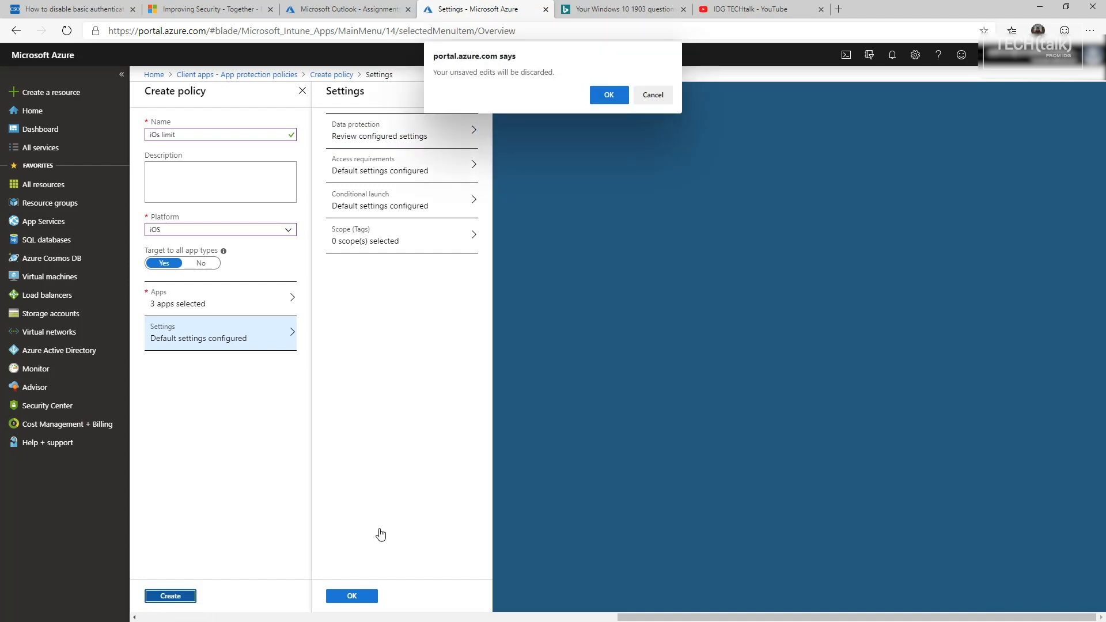
left_click(652, 95)
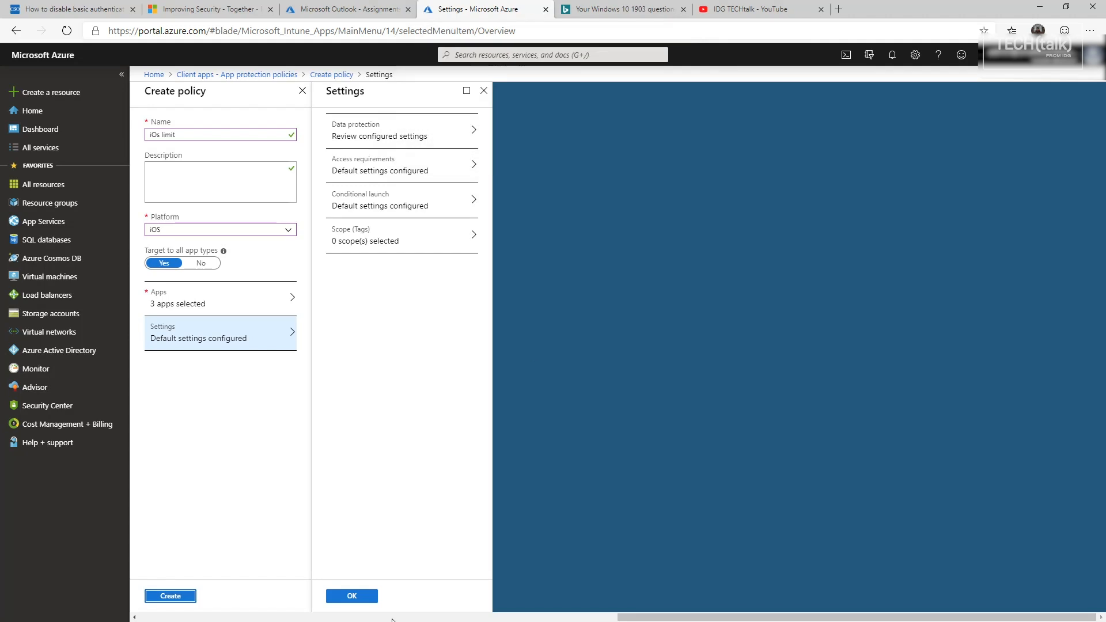
left_click(352, 595)
left_click(171, 596)
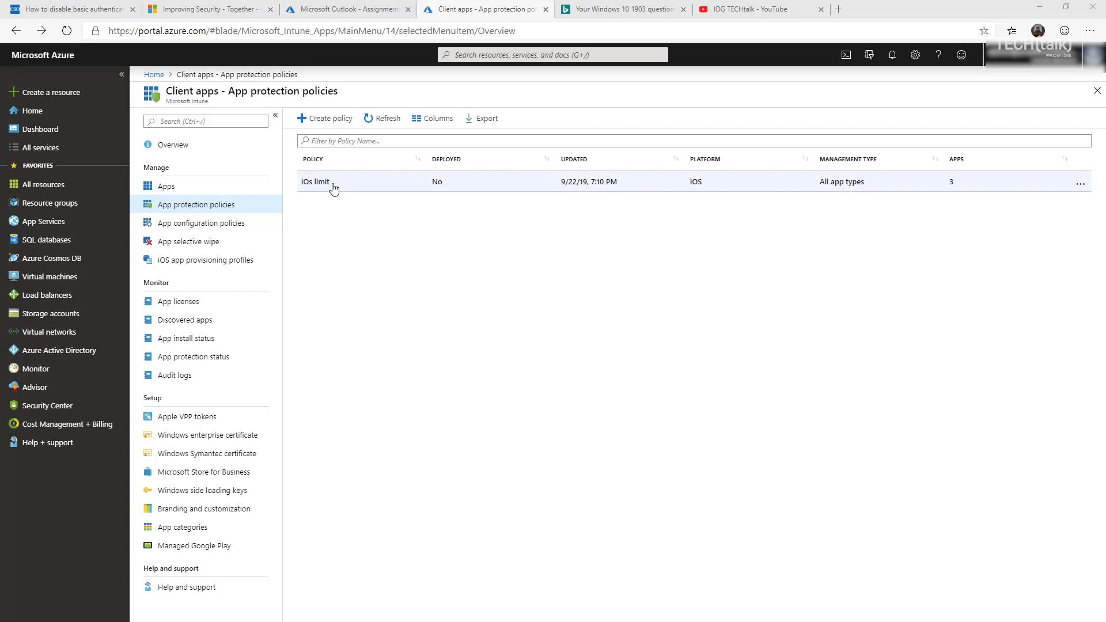
left_click(333, 185)
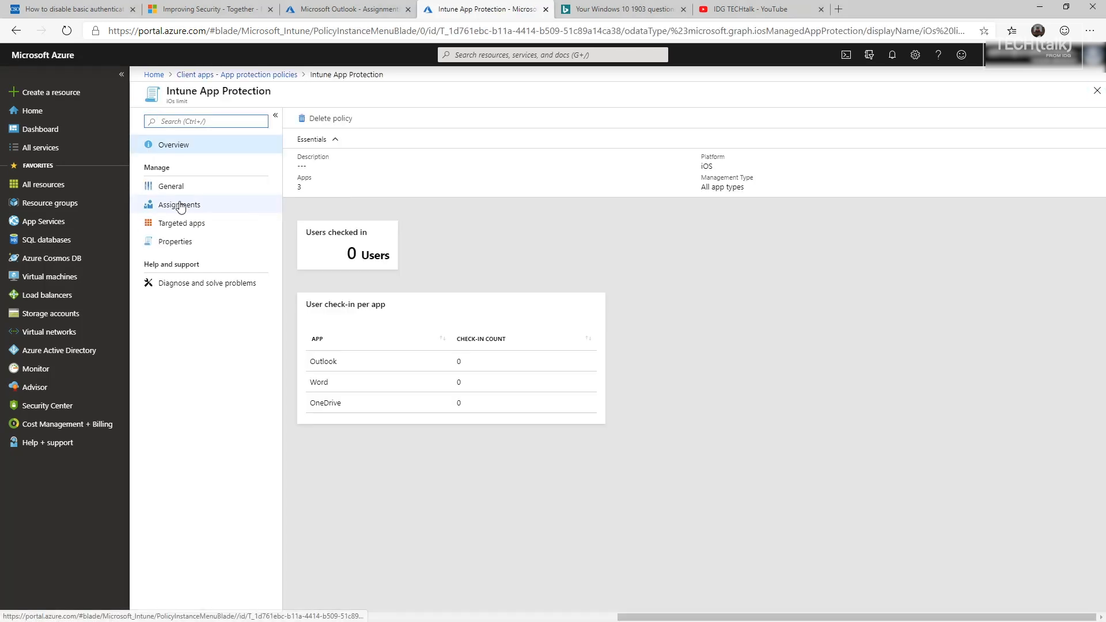
- Start selecting groups to include in the iOs limit policy's assignments
left_click(179, 205)
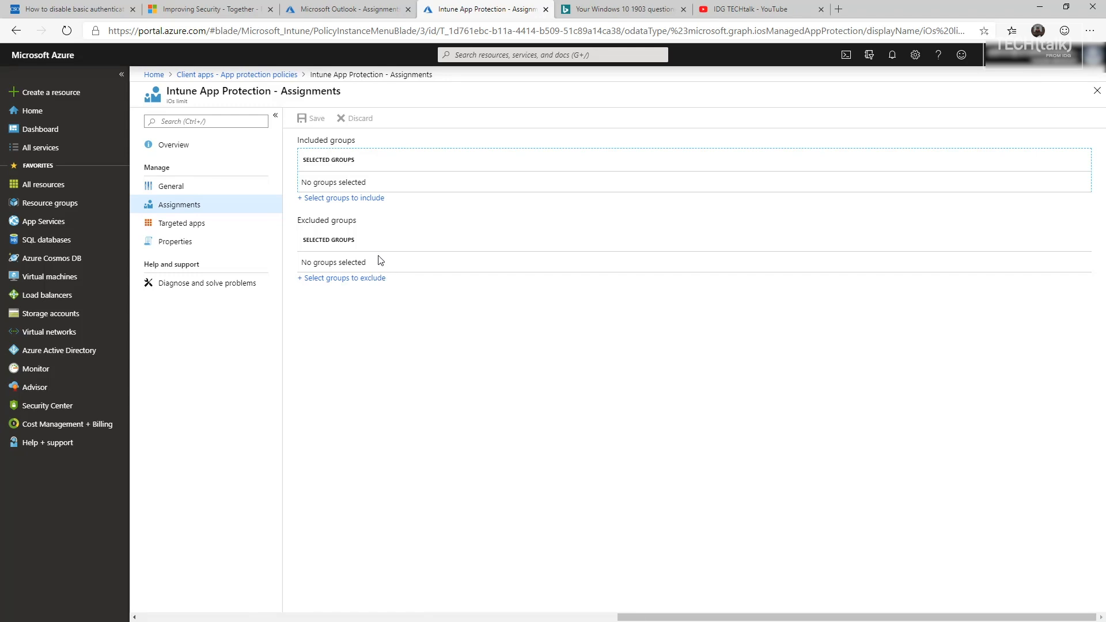
left_click(346, 199)
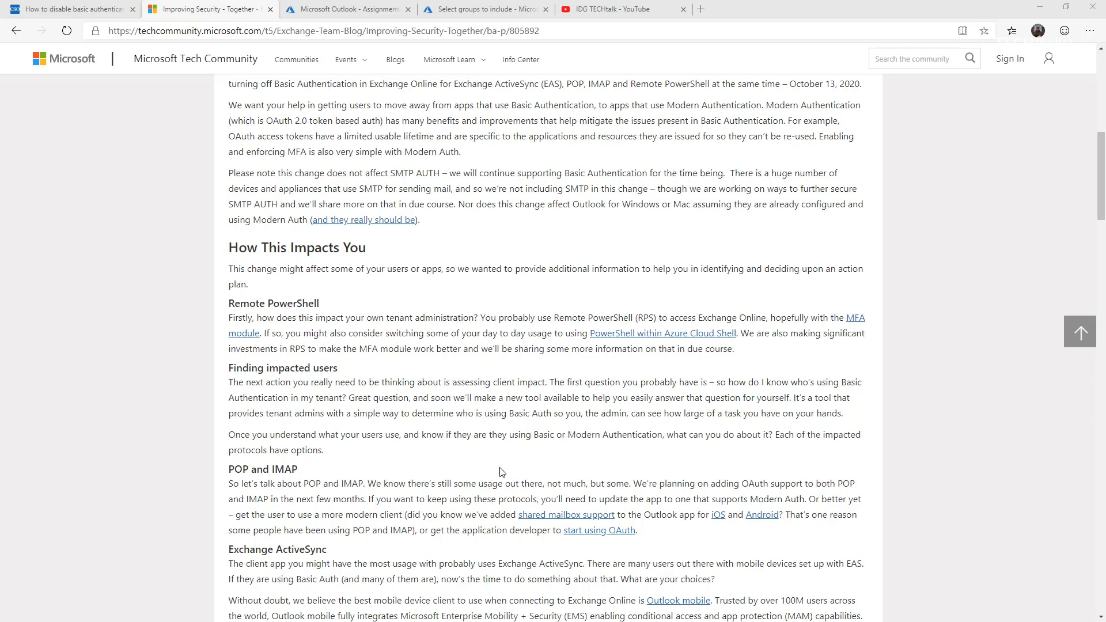
- Switch to the IDG TECHtalk YouTube channel tab
left_click(611, 12)
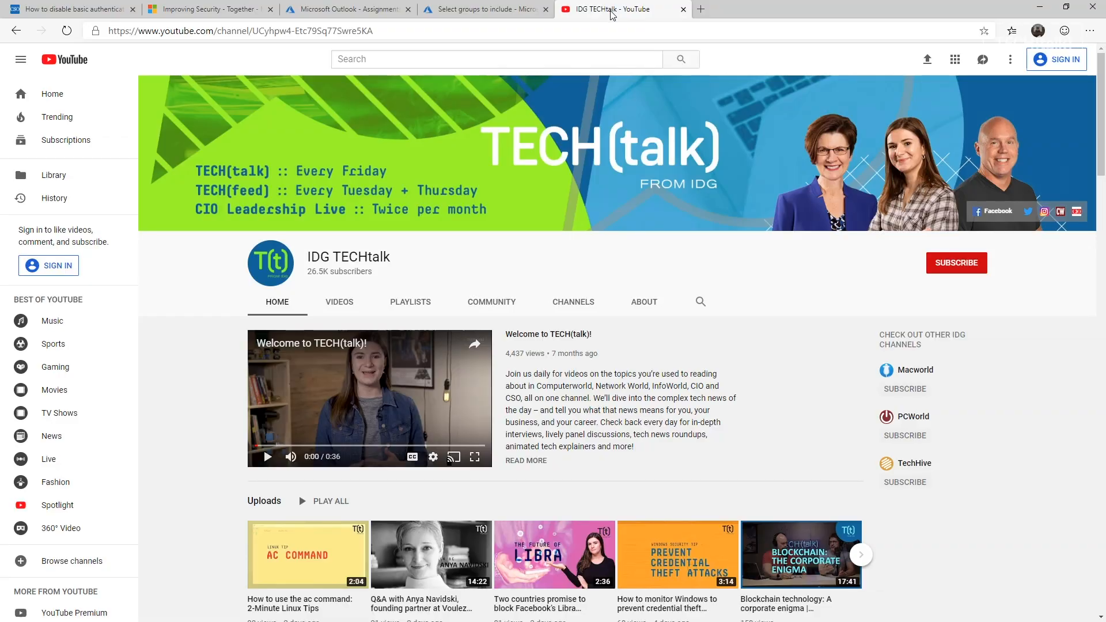